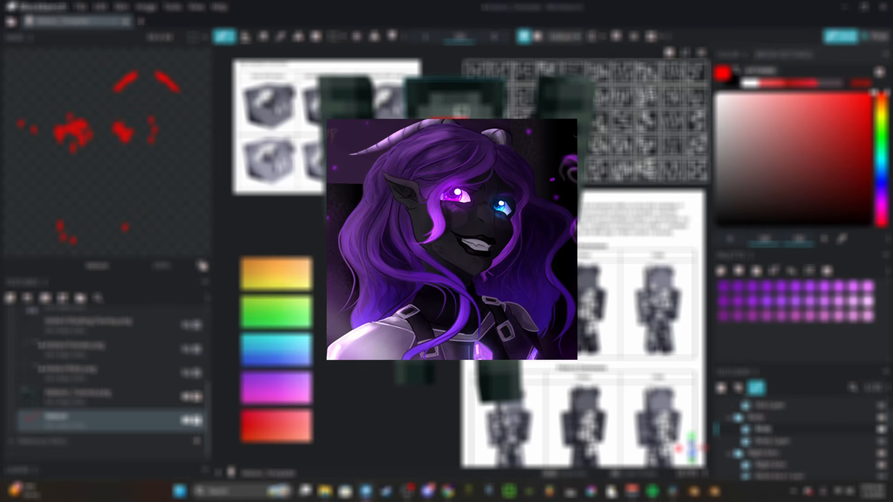
scroll(465, 107, down, 4)
click(469, 110)
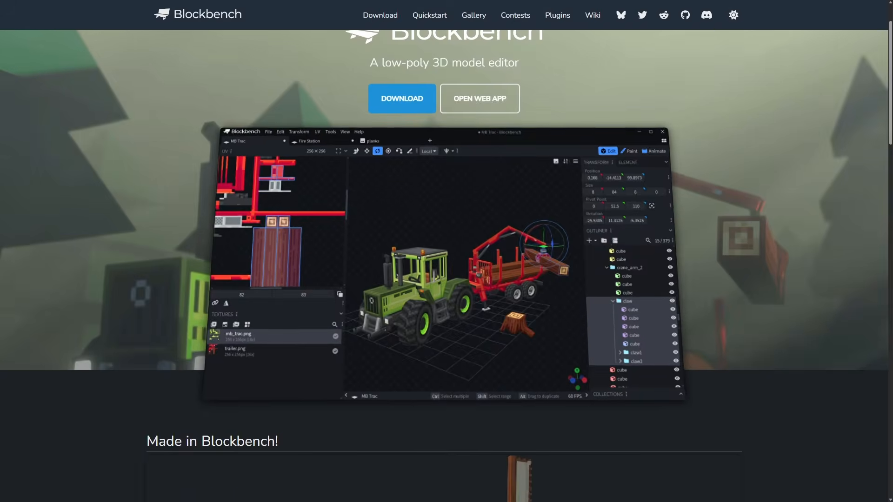
scroll(446, 260, down, 6)
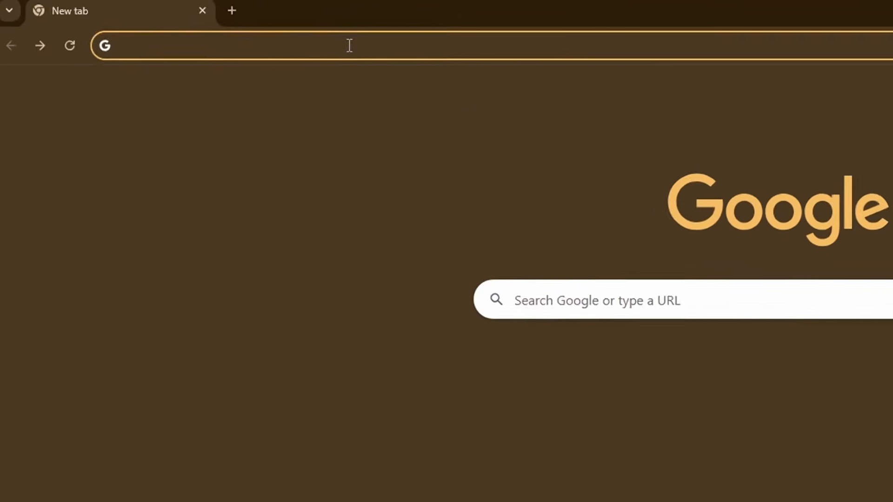
Step: Open blockbench.net/downloads and look through the installation options on the page
text(blockbench.net/)
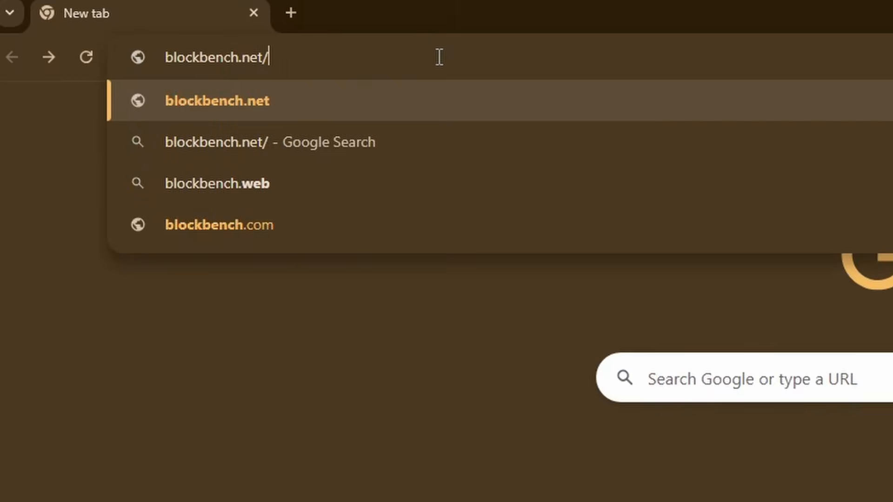
text(downloads)
key(Return)
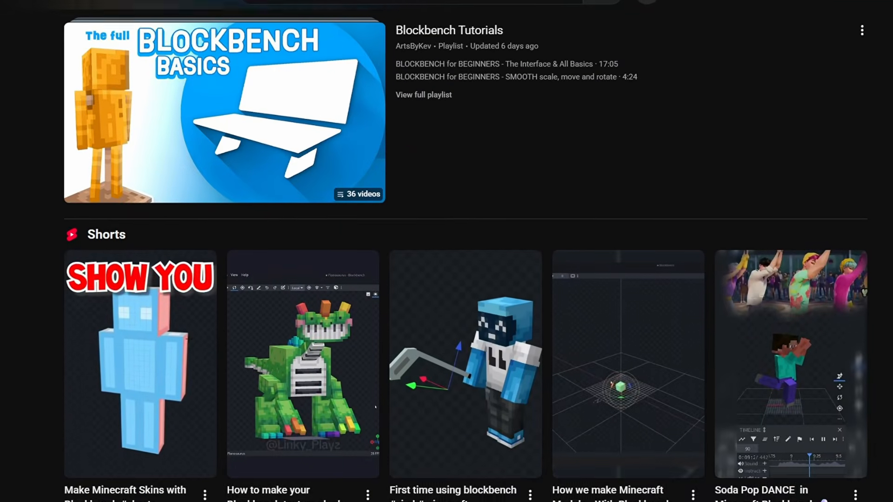
scroll(446, 251, down, 12)
scroll(446, 251, down, 15)
scroll(446, 251, down, 20)
scroll(447, 251, down, 6)
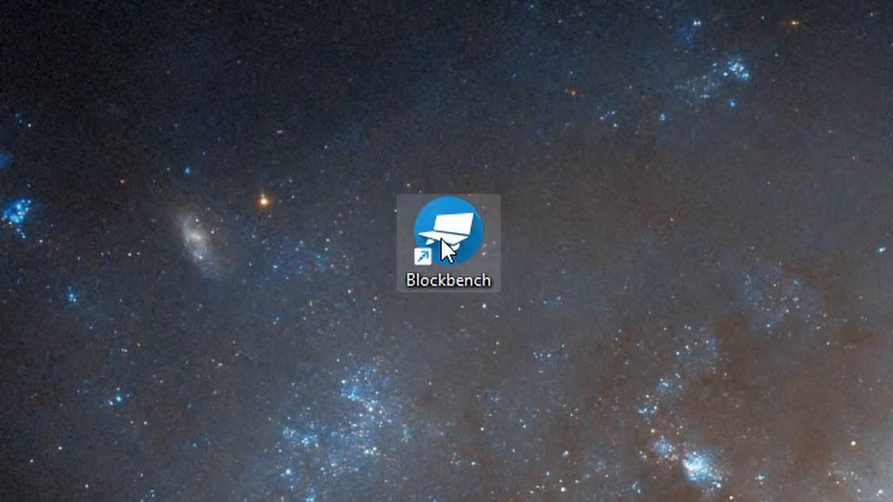
Step: Search the Blockbench plugins for "colo" and open the Colour Gradient Generator entry
double_click(441, 238)
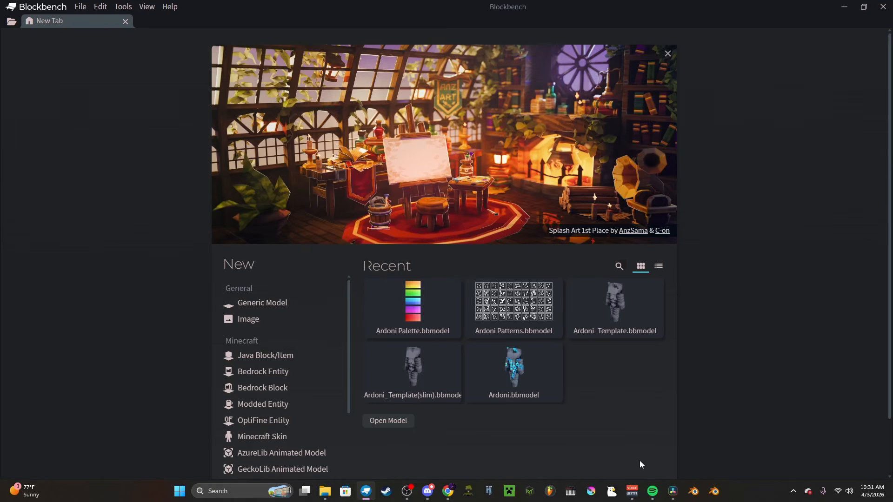
click(80, 8)
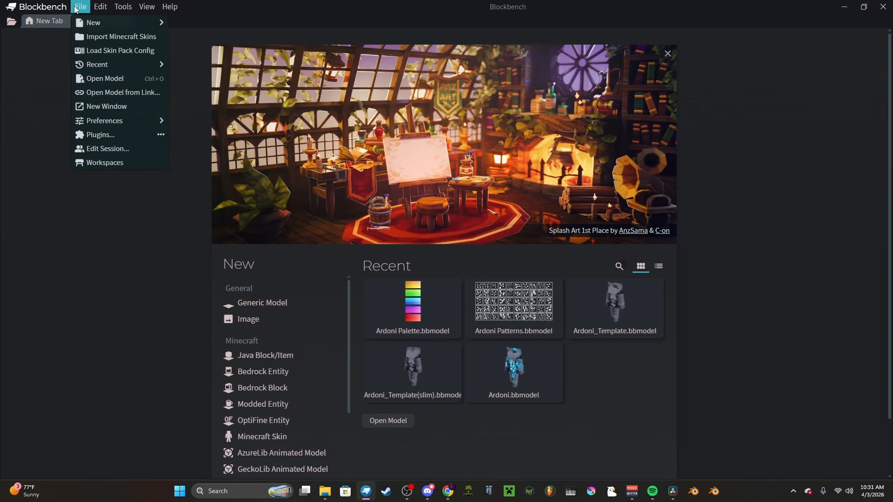
click(122, 134)
text(colo)
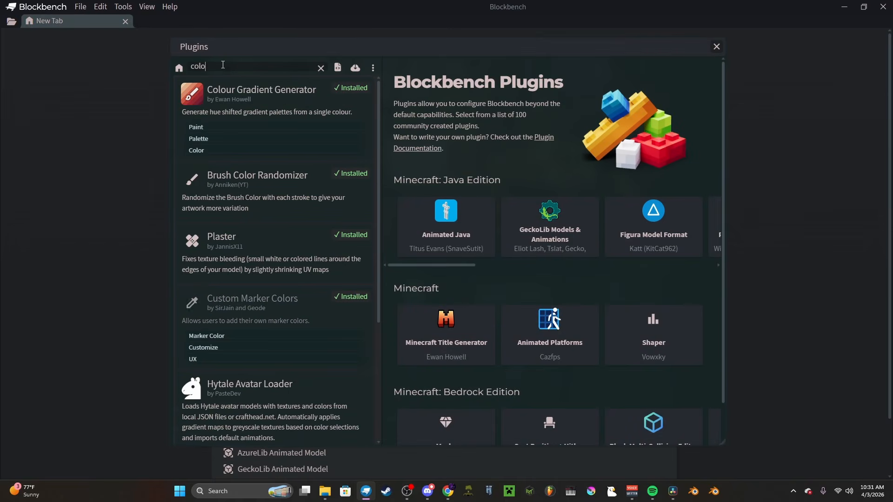
click(256, 100)
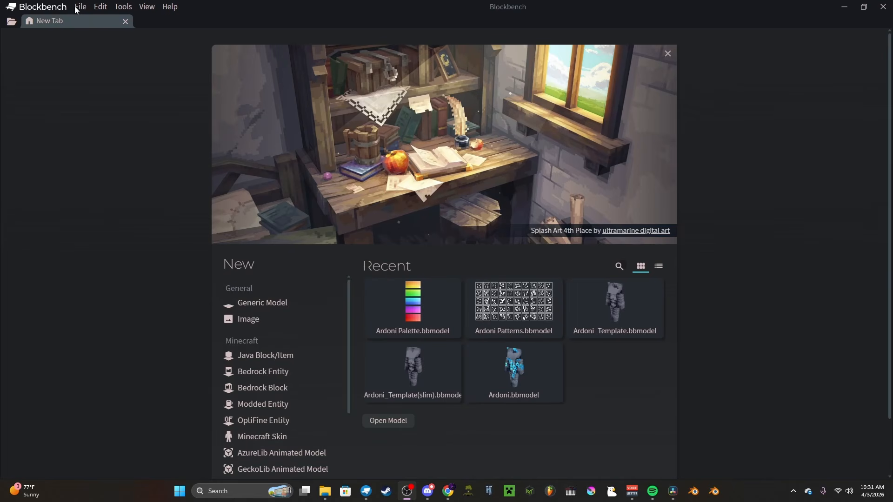
Step: Open the theme preferences to view the available interface themes
click(78, 7)
mouse_move(156, 120)
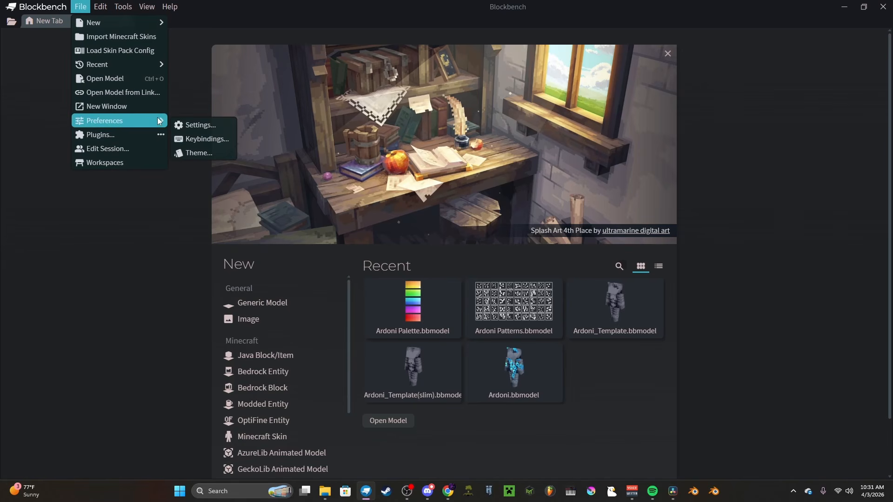
click(192, 154)
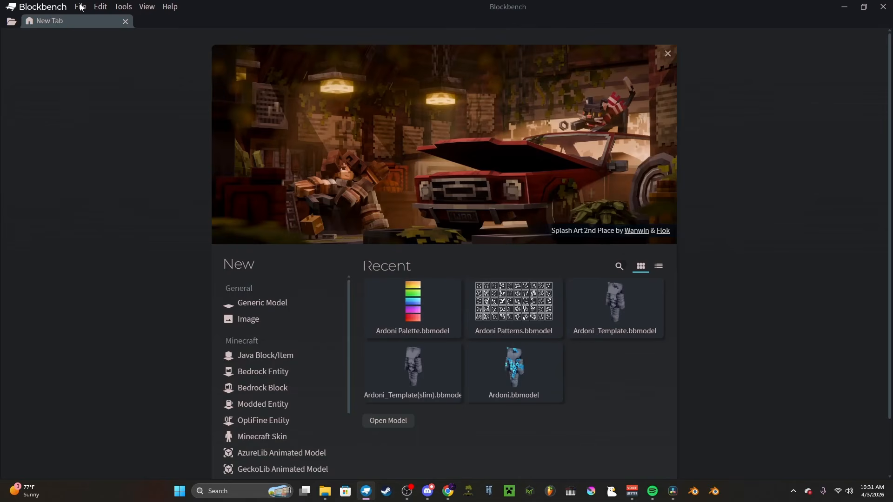
Step: Load the Blender keymap in the keybinding preferences
click(80, 7)
mouse_move(130, 122)
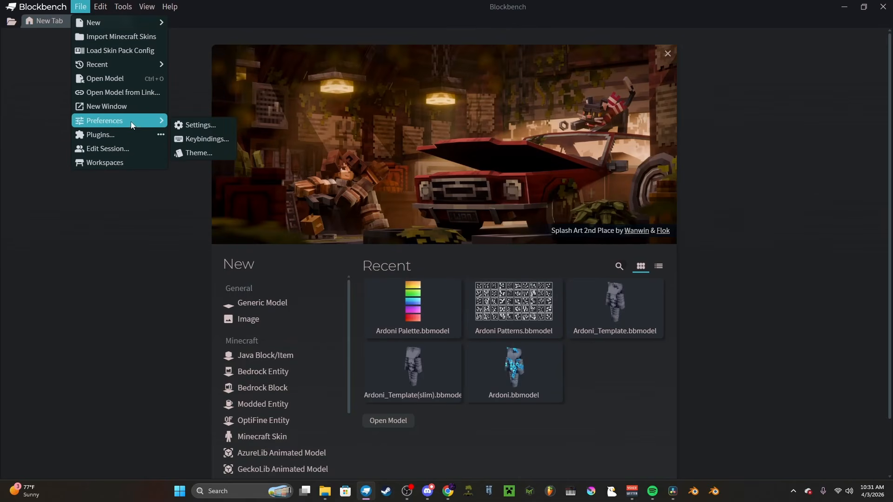
click(186, 140)
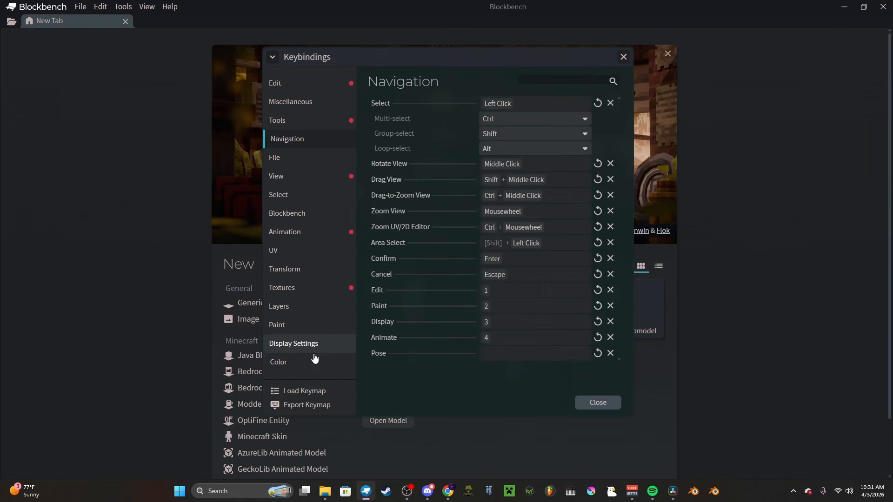
click(316, 393)
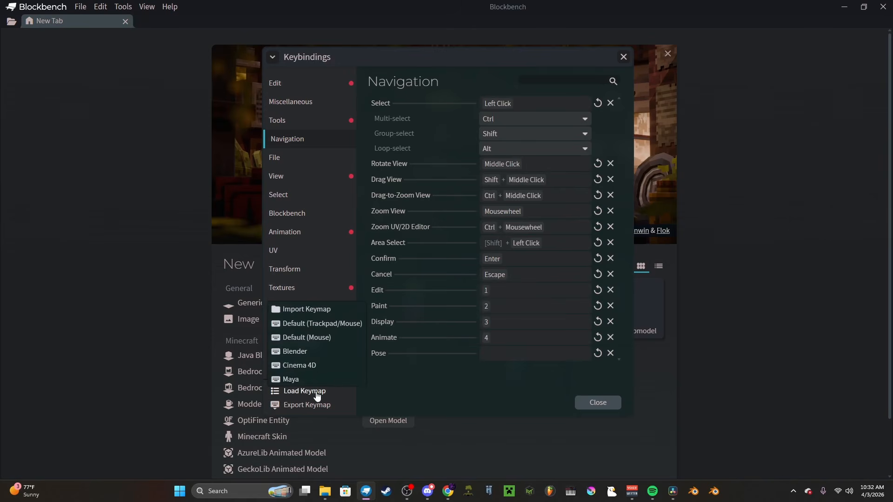
click(334, 353)
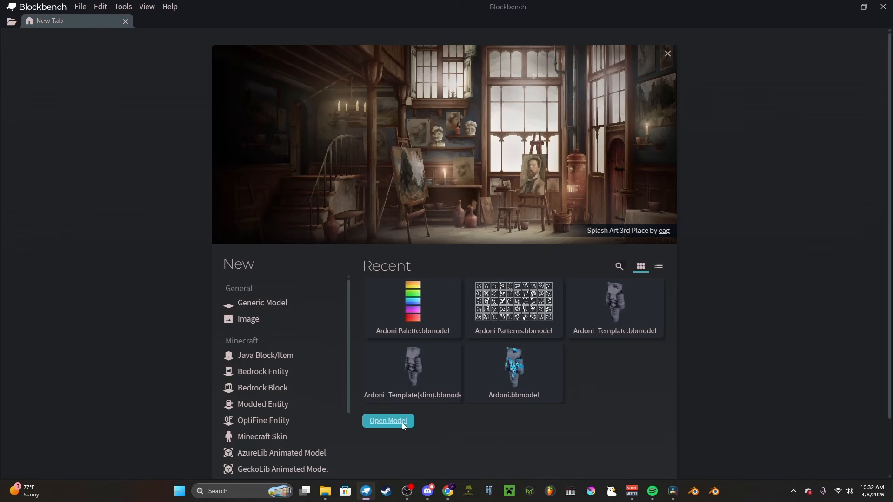
Step: Open the model Ardoni_Template.bbmodel from the Ardoni Skin Assets folder
click(403, 425)
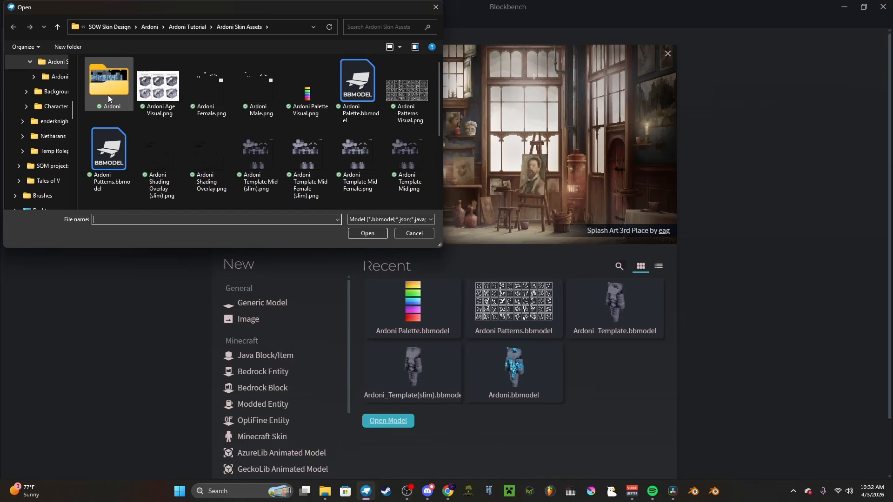
scroll(108, 95, down, 3)
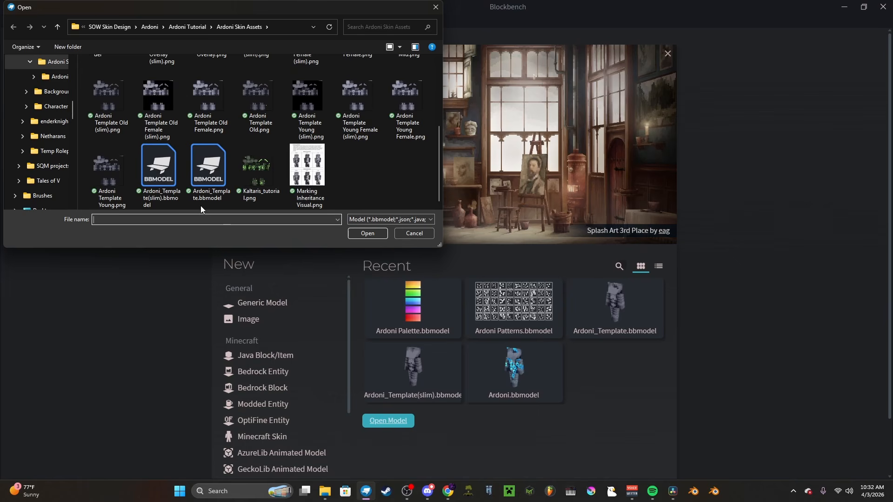
double_click(209, 174)
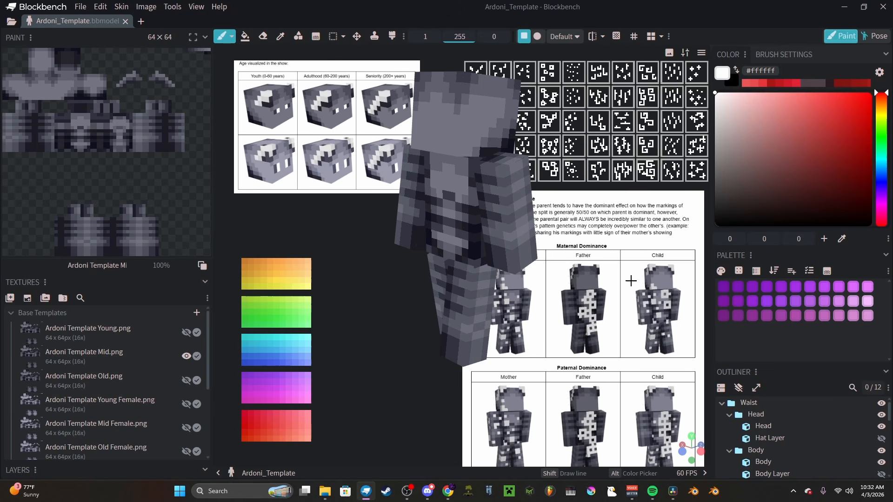
Step: Show the outer skin layers, such as the Hat Layer and Body Layer, on the model
click(738, 387)
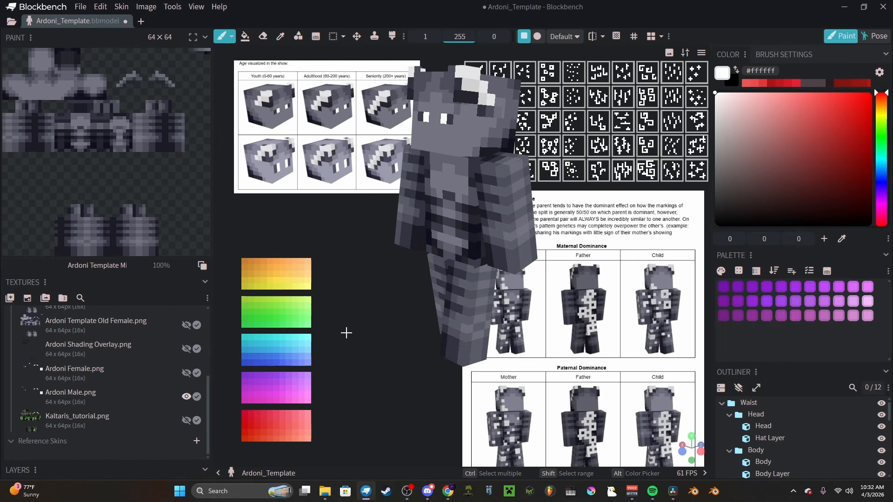
drag(398, 263, 580, 272)
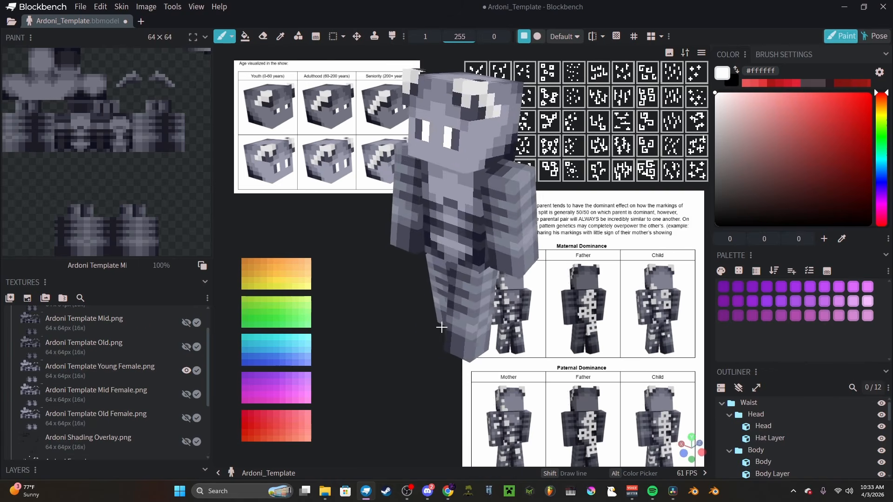
drag(440, 325, 609, 322)
drag(582, 290, 279, 326)
Step: Preview Ardoni Template Young Female.png on the model, and switch the visible base template to Ardoni Template Old.png
scroll(185, 370, down, 2)
scroll(185, 370, down, 2)
click(186, 372)
scroll(172, 378, up, 4)
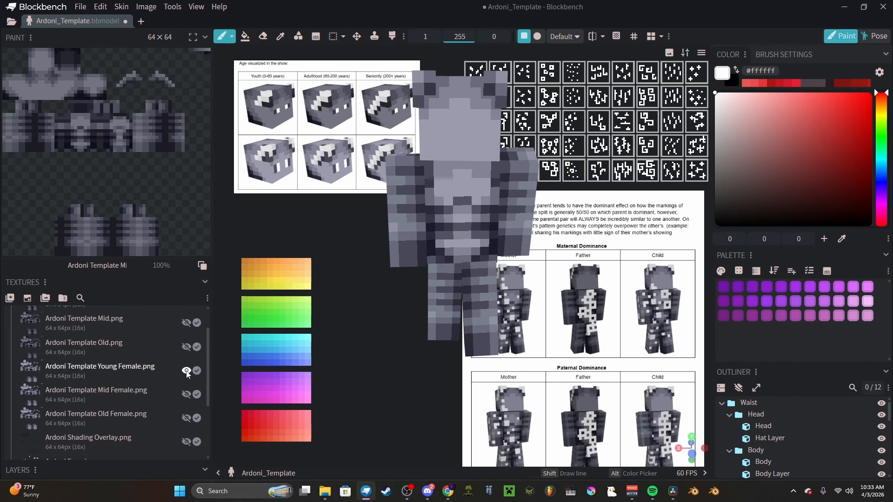
scroll(188, 375, up, 2)
click(186, 380)
click(186, 403)
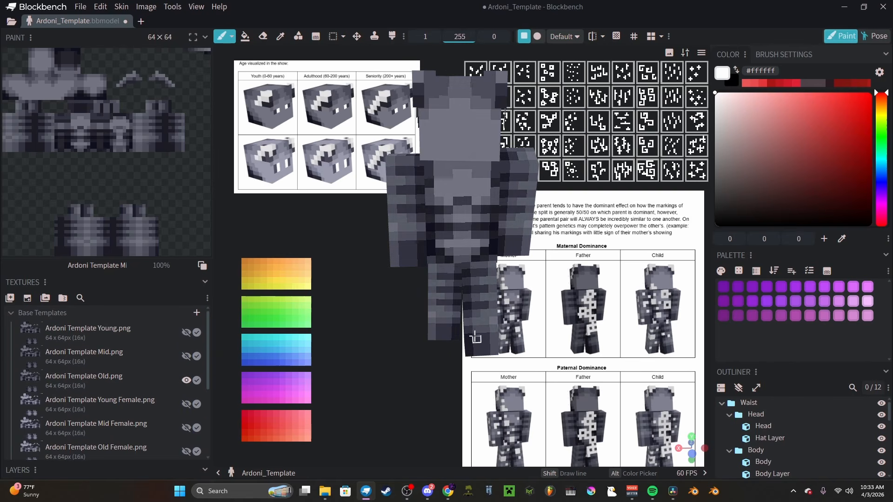
drag(475, 338, 335, 313)
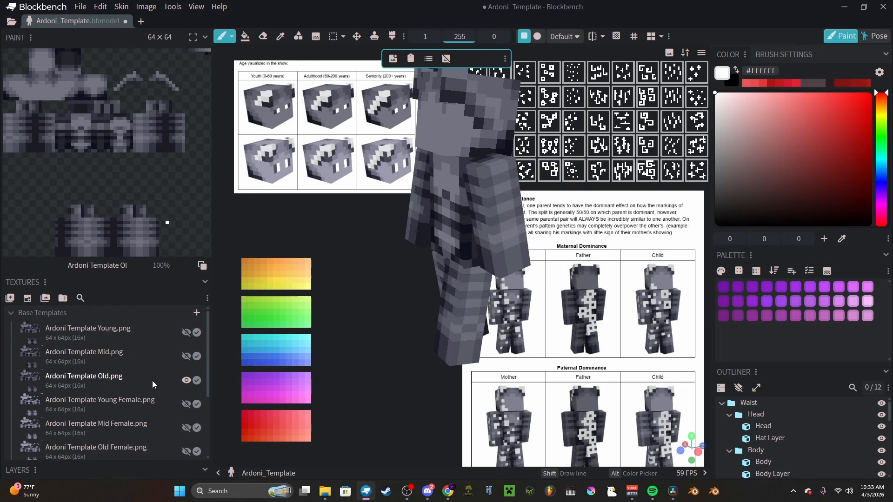
scroll(152, 380, down, 2)
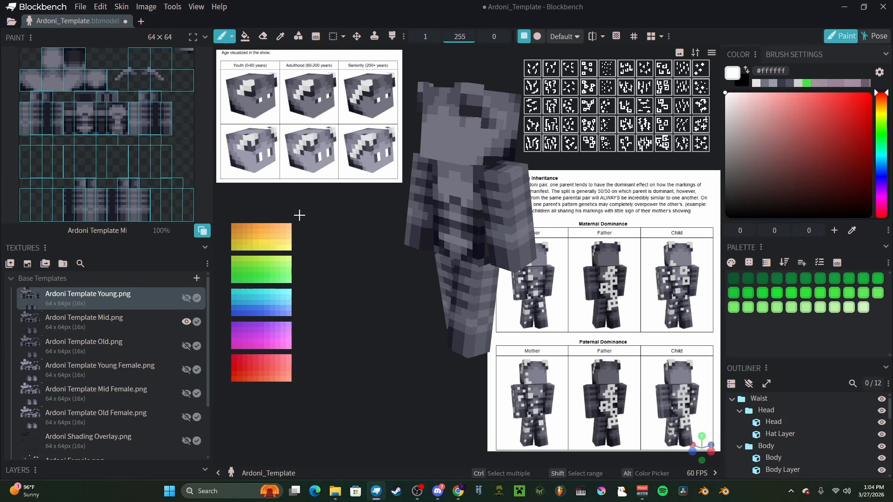
Step: Add Ardoni Age Visual.png as a reference image to this project only
right_click(301, 218)
click(353, 240)
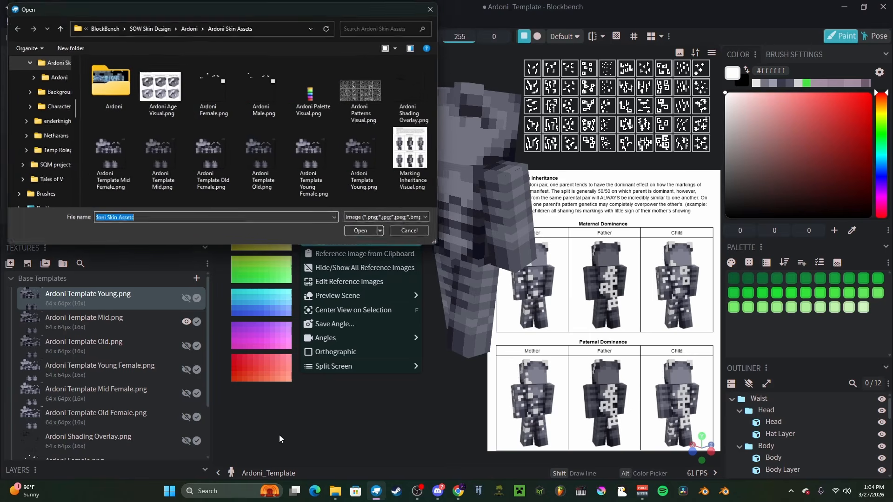
click(160, 93)
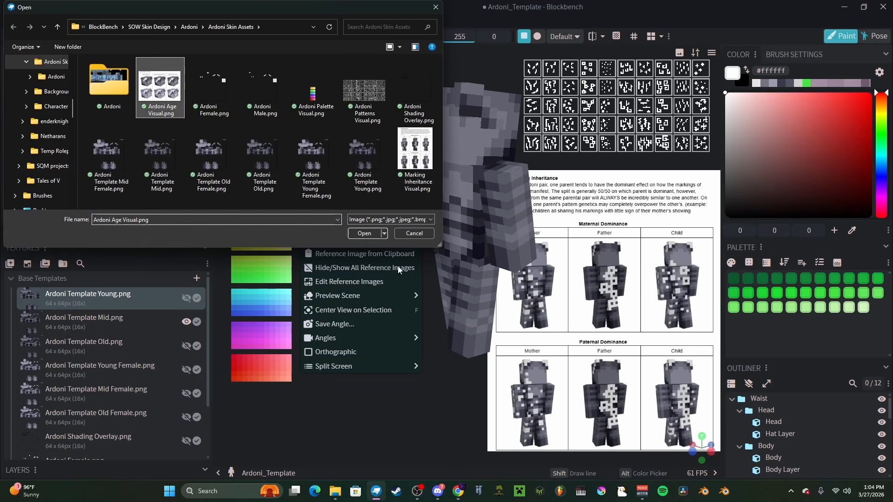
click(364, 233)
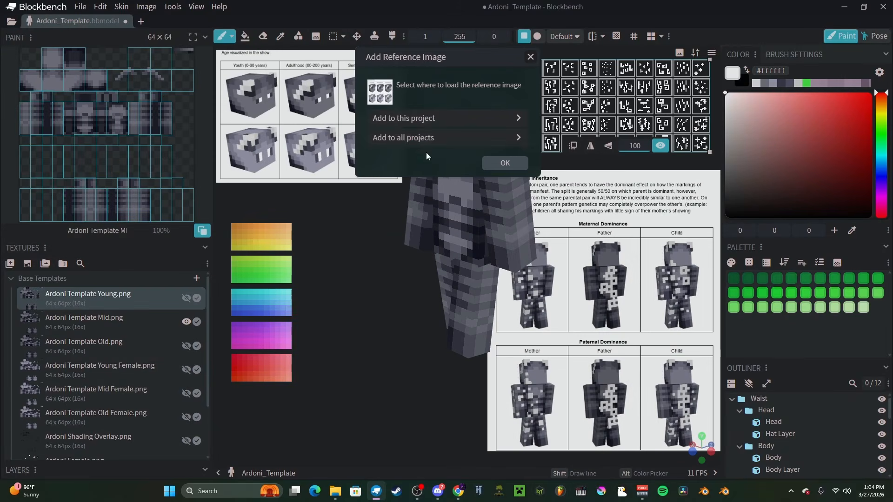
click(442, 119)
drag(385, 316, 376, 297)
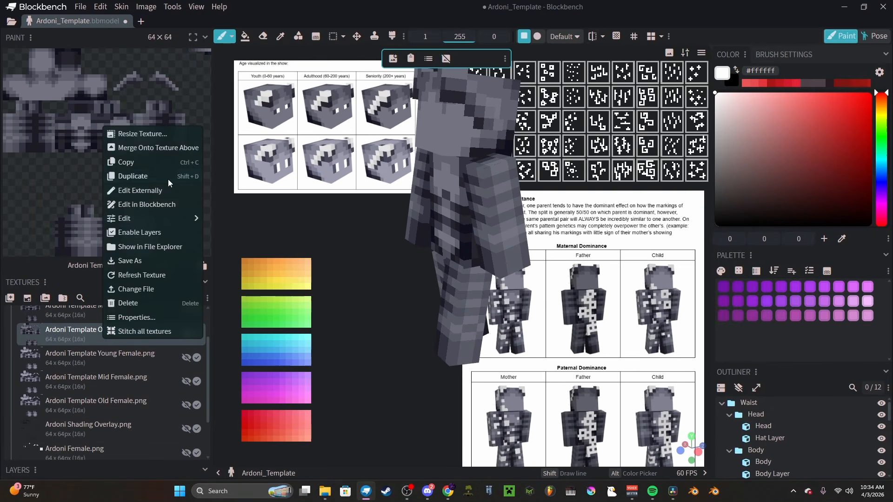
Step: Shift the hue of the Kaltaris_Tutorial.png texture towards a dark green and lower its brightness slightly
click(168, 179)
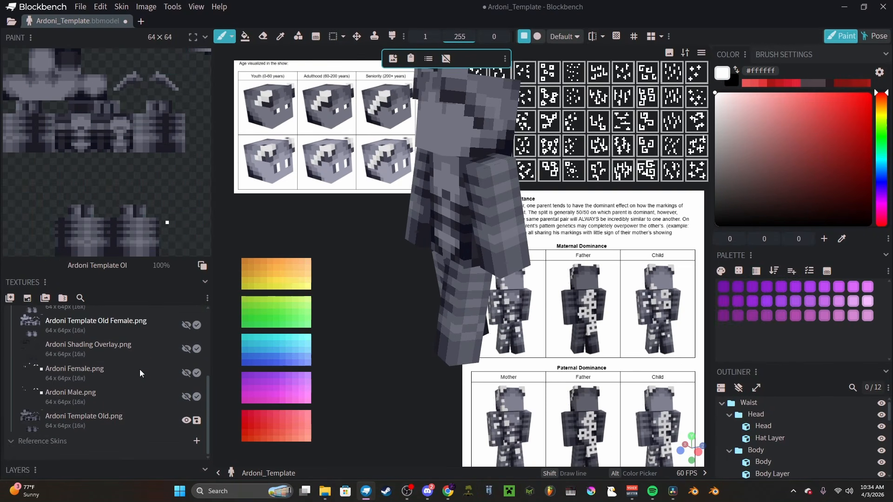
click(140, 422)
right_click(108, 424)
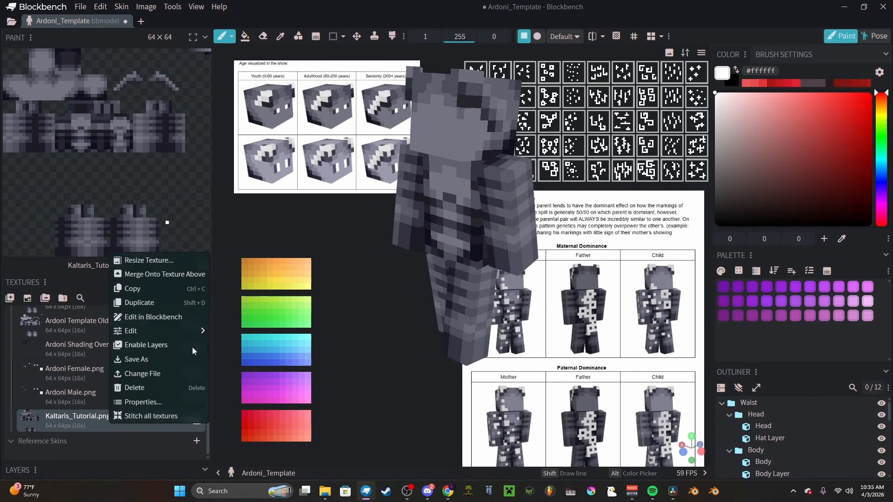
mouse_move(183, 333)
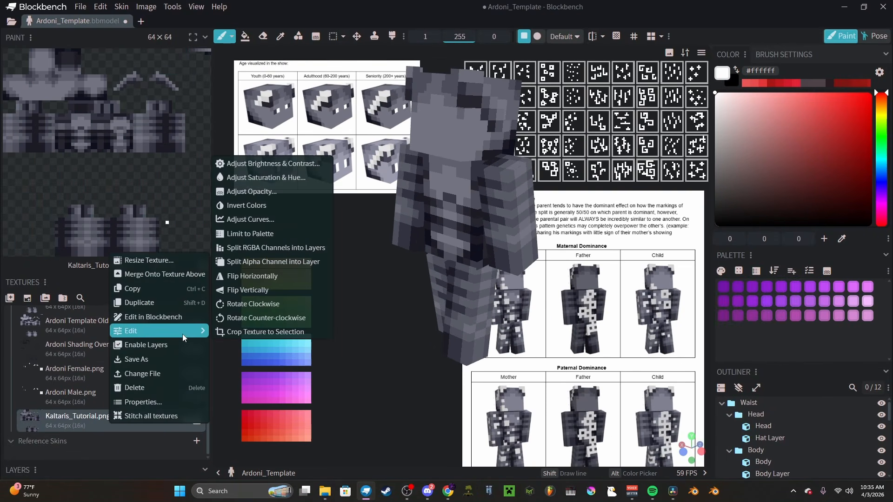
click(282, 177)
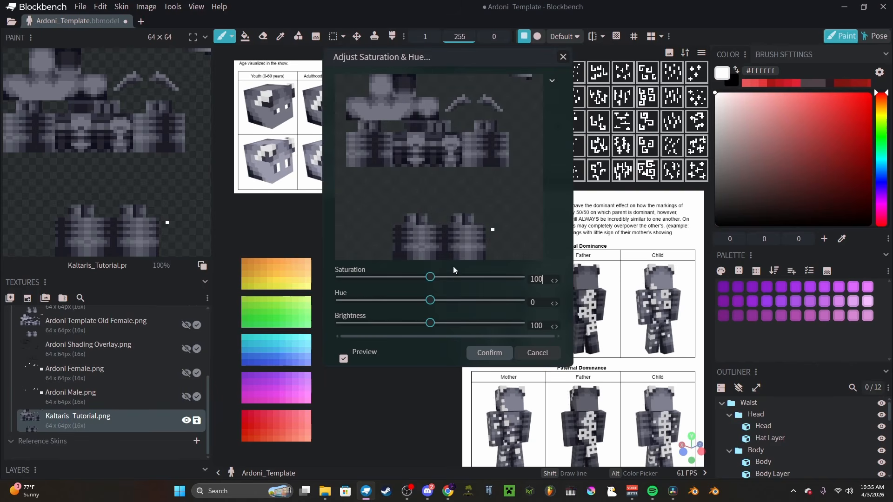
drag(431, 303, 400, 304)
mouse_move(399, 300)
mouse_down()
mouse_move(409, 301)
mouse_move(382, 303)
mouse_up()
drag(386, 302, 389, 302)
drag(431, 325, 419, 325)
drag(419, 325, 415, 325)
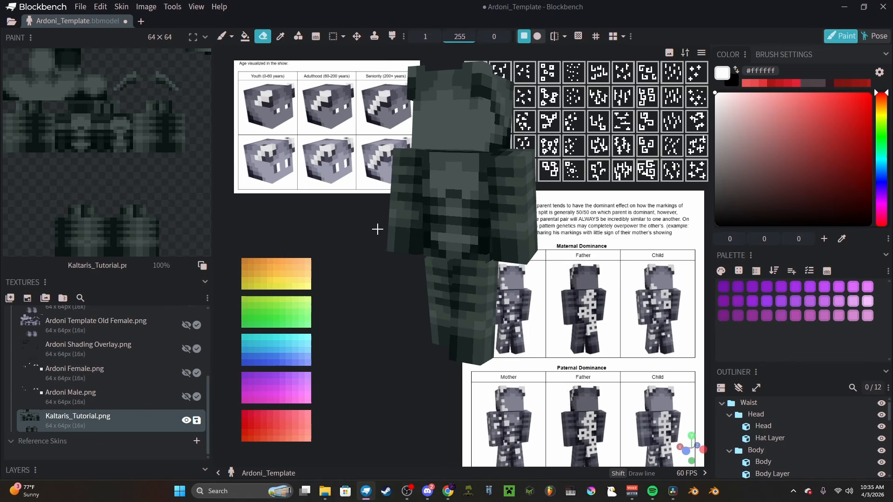
mouse_move(377, 229)
mouse_down()
mouse_move(384, 229)
mouse_move(367, 243)
mouse_up()
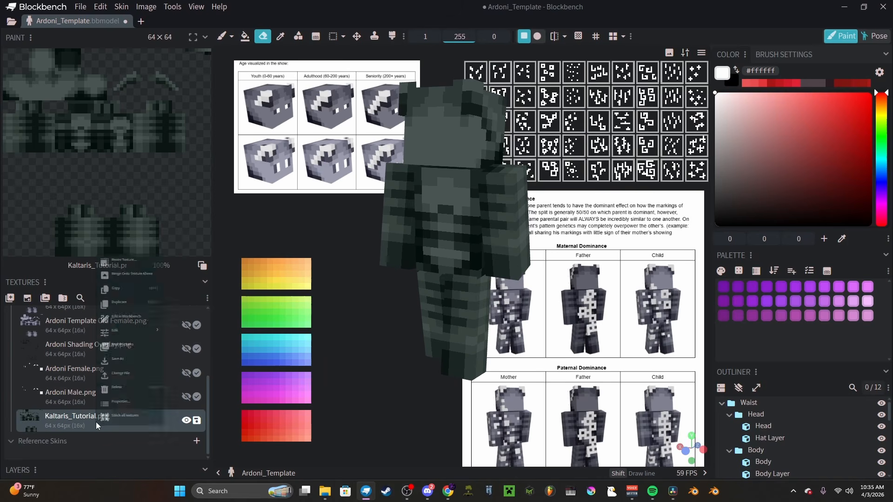
Step: Set the Kaltaris_Tutorial.png texture's brightness to 107 and contrast to 103
right_click(96, 423)
mouse_move(141, 334)
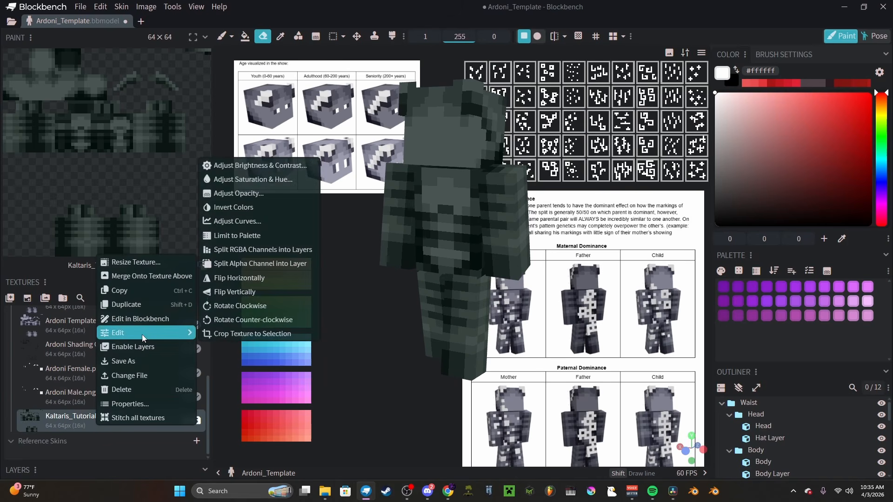
click(279, 166)
drag(472, 68, 247, 68)
drag(203, 280, 206, 304)
drag(221, 279, 210, 285)
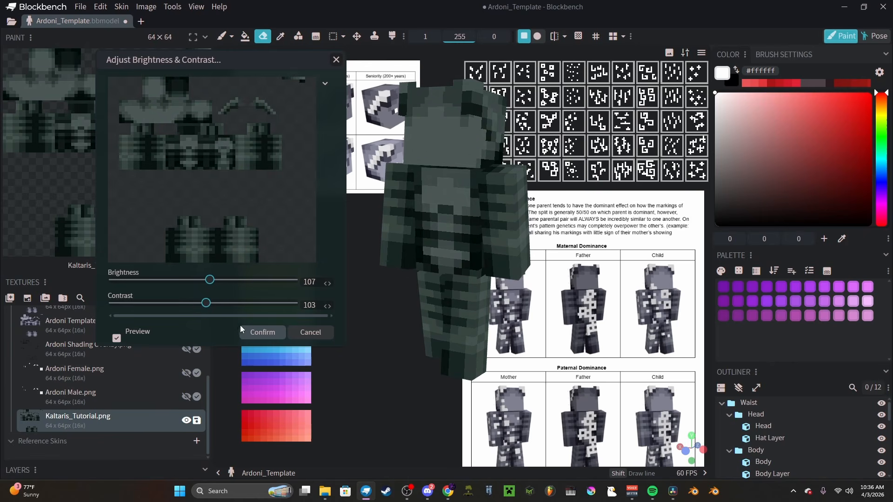
click(262, 331)
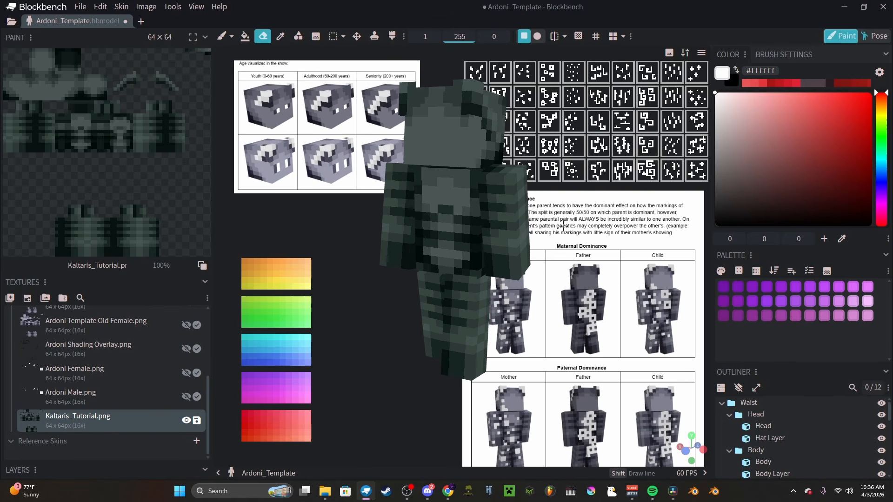
Step: Create a blank 64 × 64 texture named "texture"
click(588, 125)
click(27, 299)
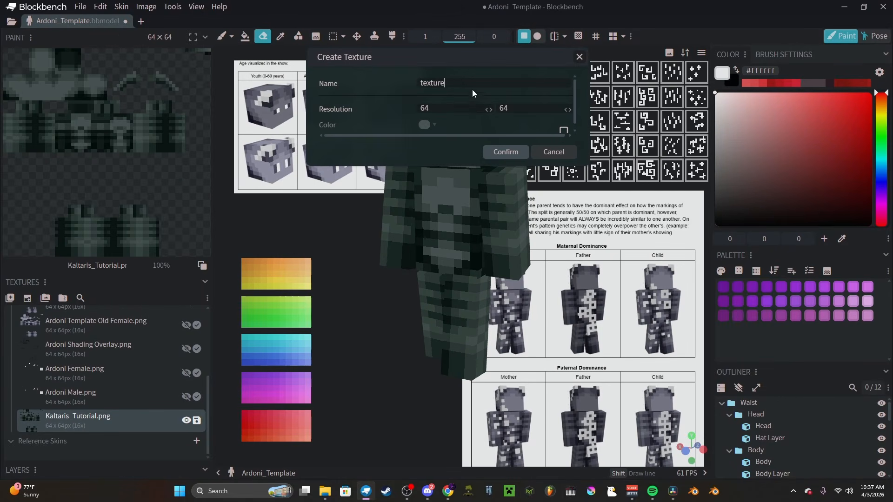
click(506, 153)
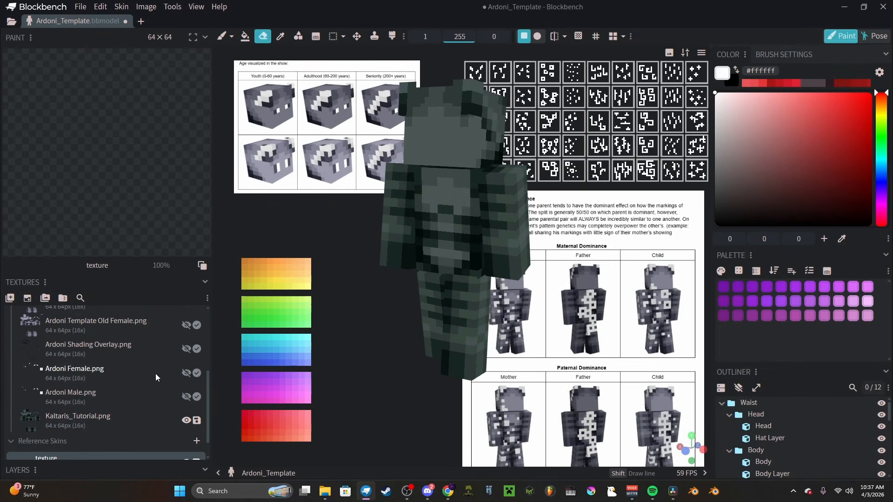
Step: Move the blank "texture" directly below Kaltaris_Tutorial.png, above the Reference Skins group, and select it
scroll(135, 400, down, 2)
click(57, 420)
drag(97, 438, 58, 390)
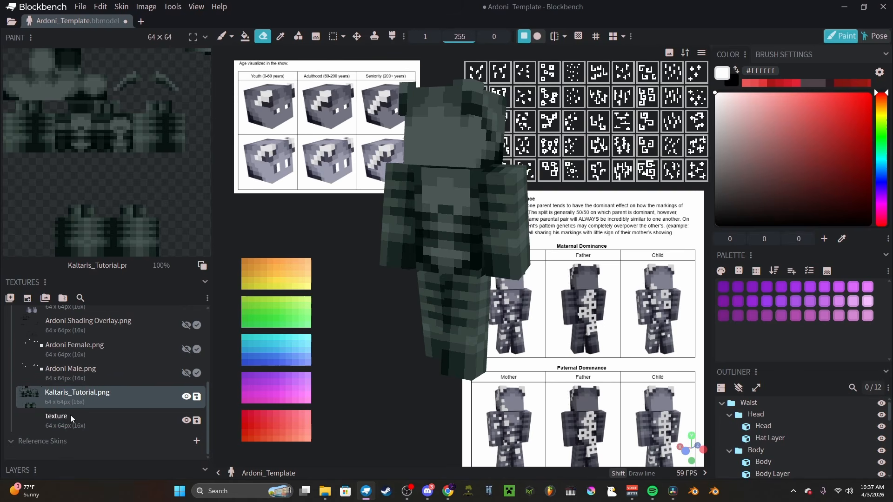
click(71, 415)
Step: Hide the model's outer skin layer and set the paint brush colour to pure red, #ff0000
click(739, 387)
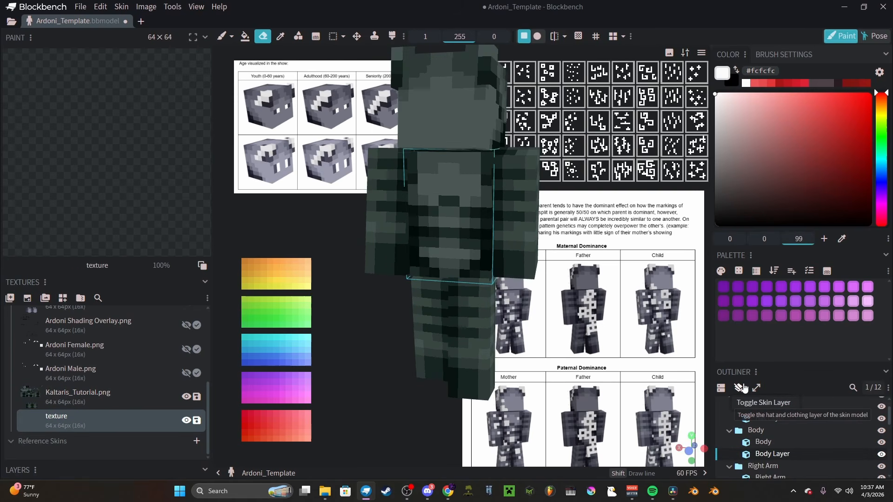
click(740, 388)
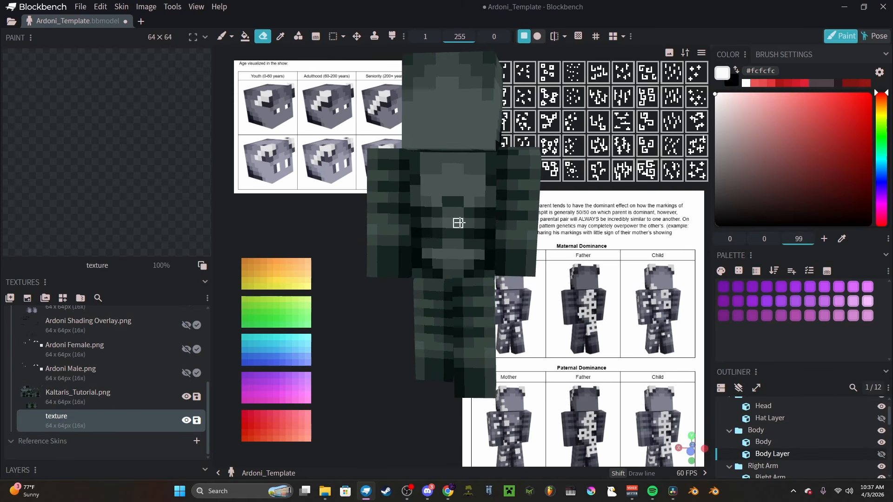
key(b)
click(427, 159)
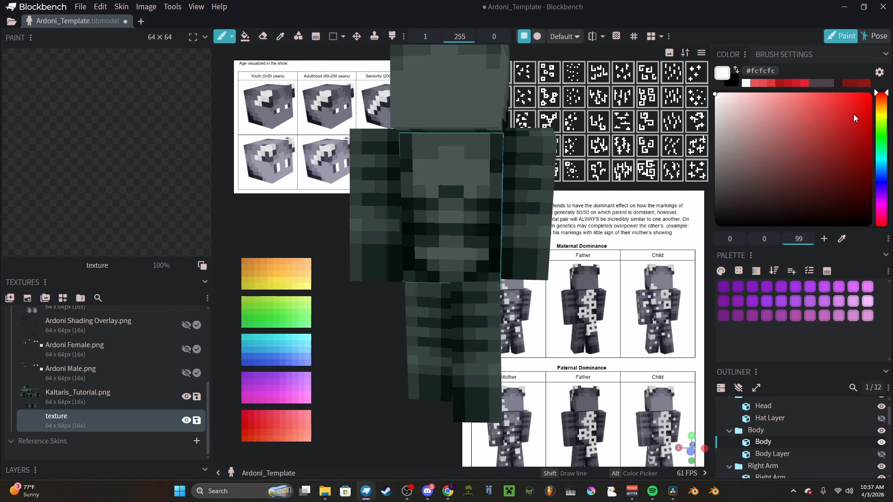
drag(853, 117, 862, 86)
Step: Paint blocky red ring and line markings on the front of the torso, erasing a stray pixel inside the pattern
mouse_move(431, 160)
mouse_down()
mouse_move(432, 190)
mouse_move(449, 195)
mouse_move(456, 167)
mouse_up()
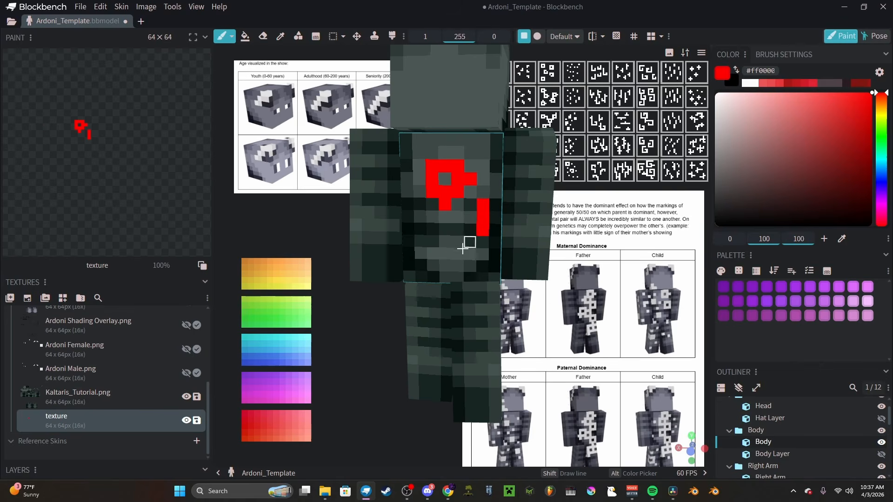
drag(454, 253, 454, 236)
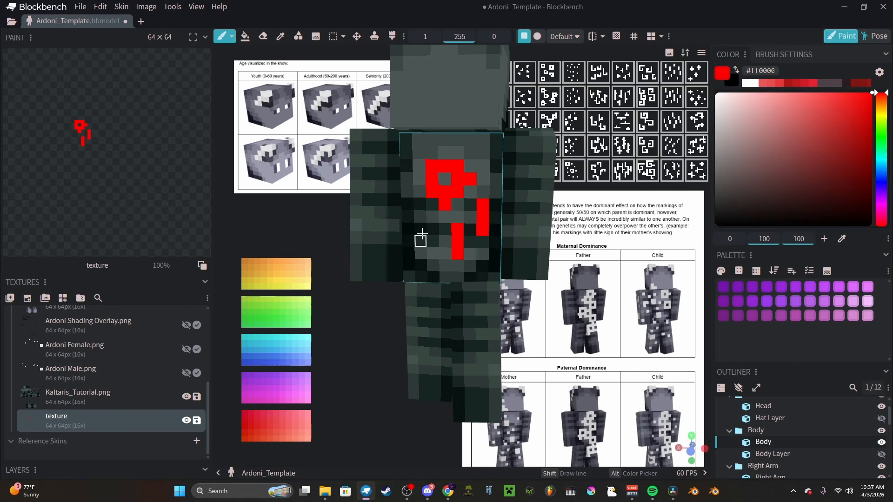
mouse_move(420, 179)
mouse_down()
mouse_move(434, 216)
mouse_move(457, 218)
mouse_up()
key(e)
click(445, 204)
key(b)
click(445, 242)
scroll(446, 252, down, 3)
scroll(447, 253, up, 2)
drag(418, 166, 418, 157)
middle_drag(480, 191, 479, 179)
drag(428, 247, 428, 269)
middle_drag(473, 245, 479, 242)
Step: Paint short vertical red markings on the right arm and on both legs, separating the body parts for access
drag(392, 195, 381, 151)
drag(380, 218, 380, 229)
drag(427, 317, 427, 305)
drag(475, 360, 475, 348)
click(756, 388)
middle_drag(426, 339, 484, 338)
drag(491, 344, 489, 331)
drag(471, 301, 470, 290)
middle_drag(468, 295, 413, 303)
scroll(413, 305, up, 3)
drag(425, 363, 424, 349)
Step: Check the markings around the torso's right side, rejoin the body parts and add a short red marking on the left arm
scroll(424, 351, down, 3)
middle_drag(424, 351, 494, 230)
mouse_move(458, 161)
mouse_down()
mouse_move(446, 183)
mouse_move(418, 185)
mouse_up()
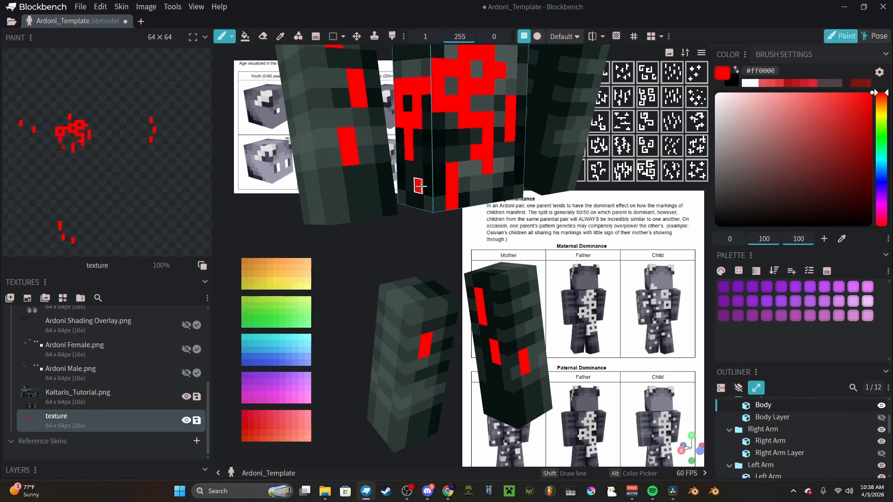
middle_drag(418, 185, 395, 223)
scroll(395, 223, down, 3)
click(756, 388)
drag(495, 204, 495, 214)
drag(556, 265, 600, 275)
Step: Show the outer skin layer and use mirror painting to add diagonal red streaks to both sides of the head's hat layer
click(739, 388)
scroll(417, 241, up, 3)
drag(417, 241, 446, 265)
click(592, 36)
click(505, 204)
middle_drag(505, 205, 560, 200)
drag(558, 179, 502, 213)
scroll(502, 212, down, 3)
middle_drag(558, 233, 476, 259)
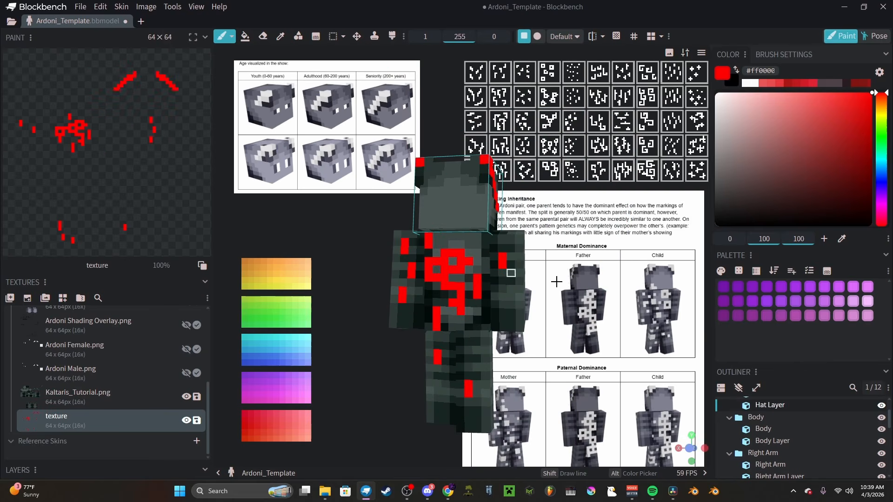
click(592, 36)
Step: Hide the outer skin layer, separate the body parts and paint a red pattern of linked rings on the torso's back
click(738, 388)
click(756, 387)
drag(521, 315, 660, 316)
drag(513, 158, 499, 171)
key(ctrl+z)
drag(464, 242, 495, 231)
mouse_move(474, 138)
mouse_down()
mouse_move(448, 112)
mouse_move(459, 149)
mouse_move(462, 112)
mouse_up()
key(ctrl+z)
middle_drag(461, 172, 467, 157)
scroll(467, 156, up, 2)
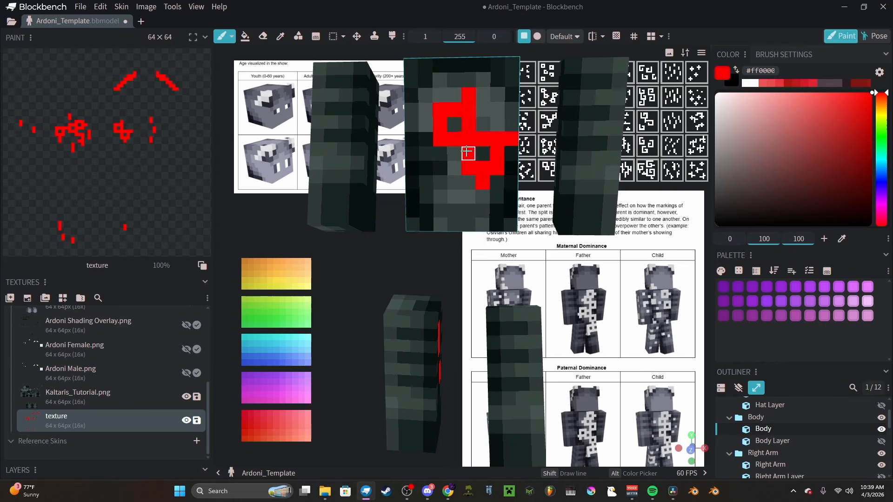
Step: Add short vertical red markings around the ring pattern on the torso's back and rejoin the body parts
drag(453, 211, 454, 197)
click(454, 168)
drag(483, 211, 483, 225)
drag(497, 94, 497, 80)
scroll(492, 209, down, 6)
scroll(495, 223, up, 5)
scroll(501, 277, down, 2)
drag(493, 265, 493, 274)
drag(501, 296, 501, 304)
middle_drag(470, 289, 627, 279)
mouse_move(478, 258)
mouse_down()
mouse_move(478, 272)
mouse_move(448, 301)
mouse_move(430, 291)
mouse_up()
click(756, 387)
Step: Paint a red ring pattern on the outer side of the right leg, with short vertical markings around the legs
scroll(459, 273, up, 5)
scroll(474, 316, down, 4)
scroll(484, 355, up, 4)
scroll(465, 325, down, 3)
scroll(440, 305, down, 3)
middle_drag(441, 305, 504, 287)
scroll(506, 288, up, 5)
mouse_move(513, 291)
mouse_down()
mouse_move(504, 293)
mouse_move(507, 316)
mouse_move(486, 297)
mouse_up()
key(ctrl+z)
middle_drag(496, 314, 520, 277)
drag(521, 277, 519, 289)
middle_drag(520, 290, 449, 278)
scroll(524, 243, down, 3)
mouse_move(558, 288)
middle_down()
mouse_move(533, 296)
mouse_move(560, 372)
middle_up()
Step: Separate the body parts, add a short vertical red marking to the torso's left side and rejoin the parts
click(756, 388)
mouse_move(627, 307)
middle_down()
mouse_move(527, 311)
mouse_move(600, 297)
middle_up()
scroll(434, 215, up, 3)
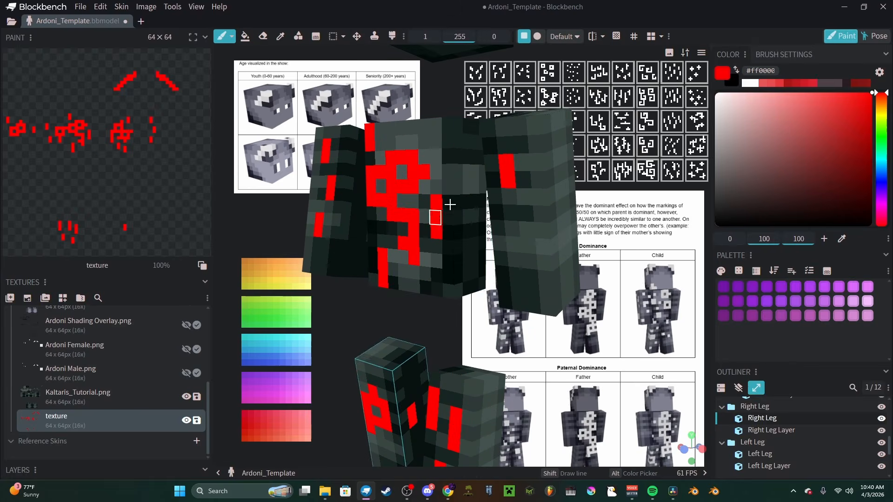
drag(467, 172, 469, 182)
middle_drag(468, 186, 586, 281)
click(756, 387)
Step: Paint a red ring pattern on the right arm's outer side and short vertical markings around both arms
scroll(525, 279, down, 3)
scroll(526, 233, up, 3)
drag(532, 220, 537, 247)
mouse_move(525, 298)
middle_down()
mouse_move(452, 328)
mouse_move(409, 320)
middle_up()
mouse_move(526, 250)
mouse_down()
mouse_move(548, 269)
mouse_move(531, 288)
mouse_up()
middle_drag(509, 297, 576, 299)
drag(576, 299, 575, 310)
mouse_move(577, 309)
middle_down()
mouse_move(526, 279)
mouse_move(532, 339)
mouse_move(428, 321)
middle_up()
click(532, 238)
drag(456, 223, 456, 240)
scroll(457, 241, down, 4)
drag(534, 265, 409, 267)
scroll(405, 260, up, 4)
drag(403, 236, 390, 297)
mouse_move(390, 298)
mouse_down()
mouse_move(422, 319)
mouse_move(669, 330)
mouse_up()
scroll(422, 319, down, 4)
drag(366, 338, 325, 329)
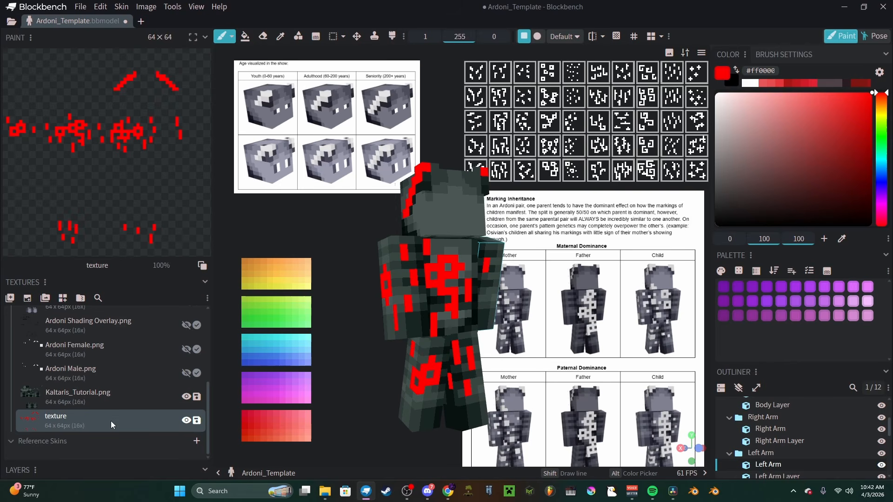
Step: Reduce the opacity of "texture" in Multiply mode so the red markings become semi-transparent
right_click(110, 421)
mouse_move(187, 334)
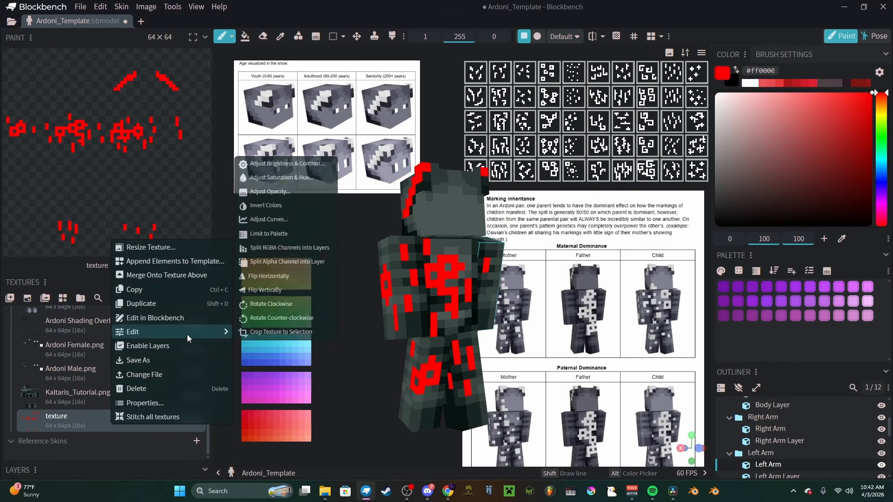
click(272, 191)
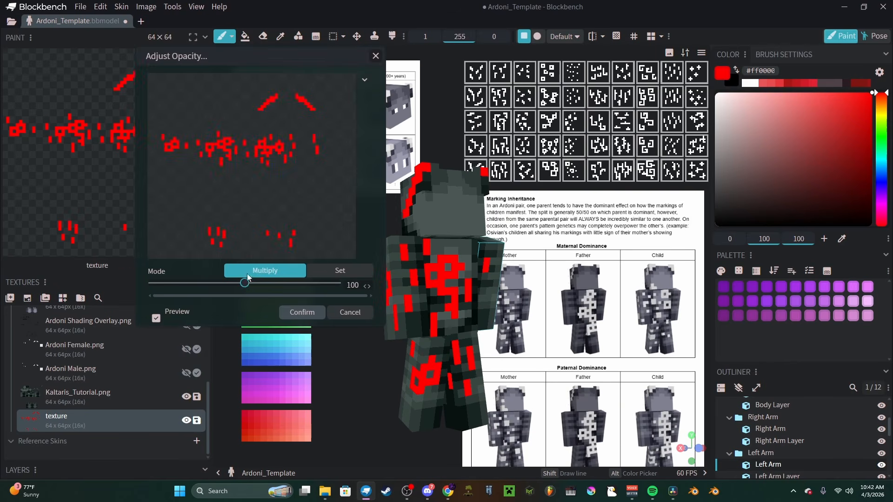
drag(239, 286, 202, 290)
key(Return)
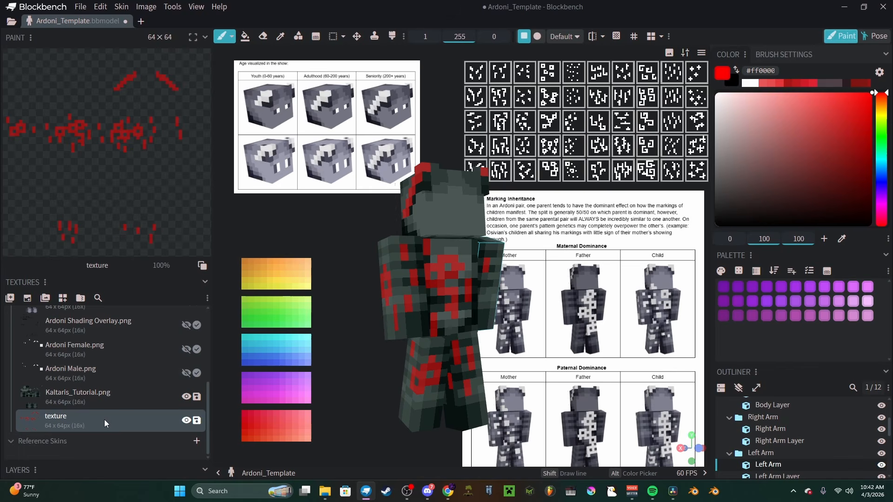
Step: Merge "texture" onto Kaltaris_Tutorial.png above it, hide "texture" and select Kaltaris_Tutorial.png
right_click(104, 420)
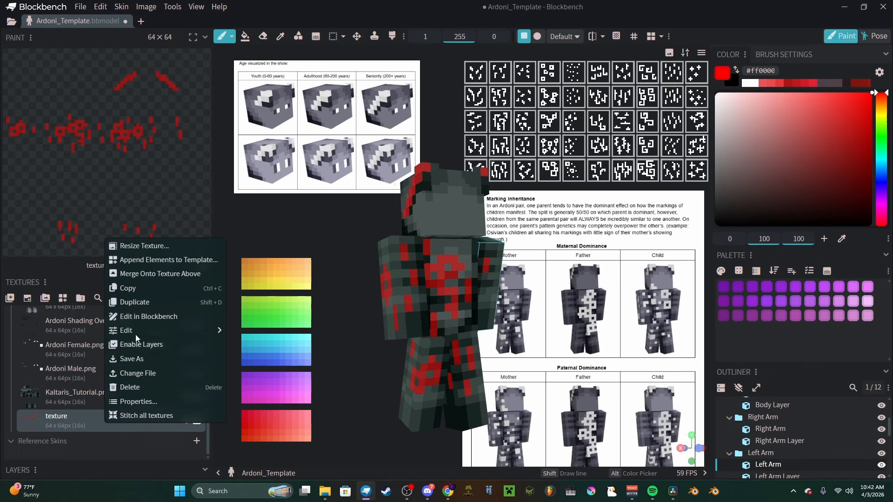
click(143, 274)
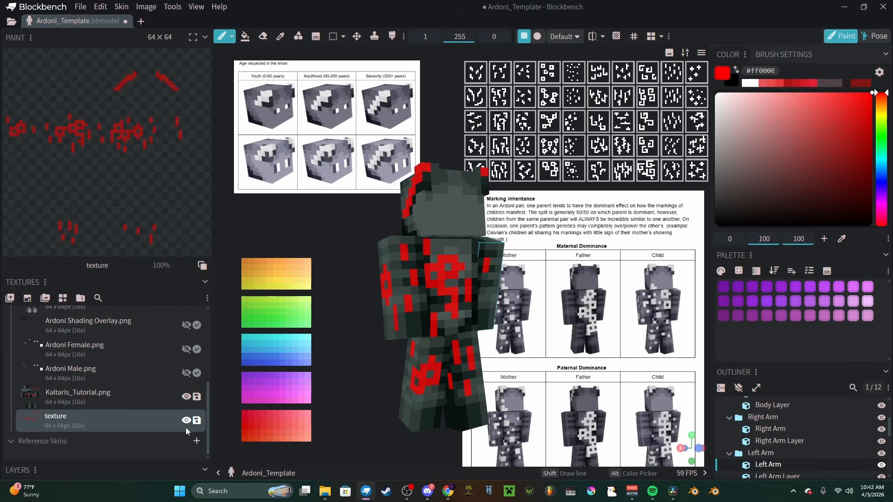
click(186, 420)
click(119, 398)
Step: Select all the red marking shades in Kaltaris_Tutorial.png with the Same Color selection, adding each shade to the selection
scroll(142, 193, down, 2)
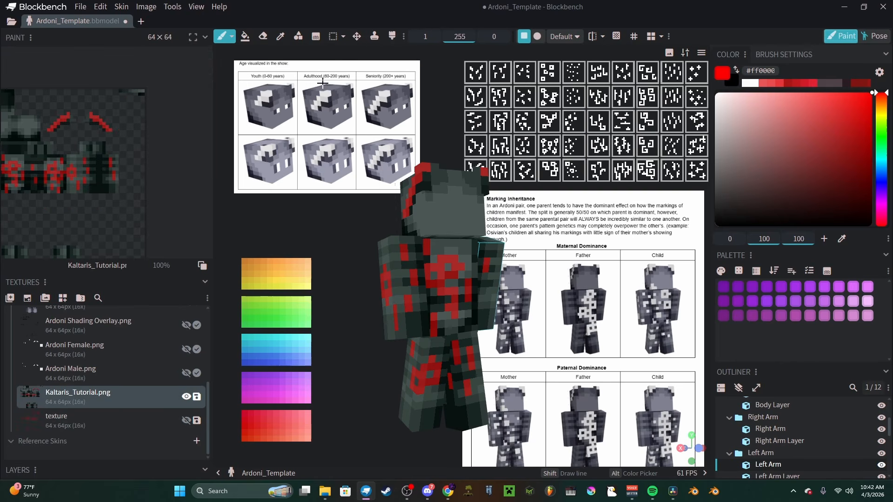
click(343, 37)
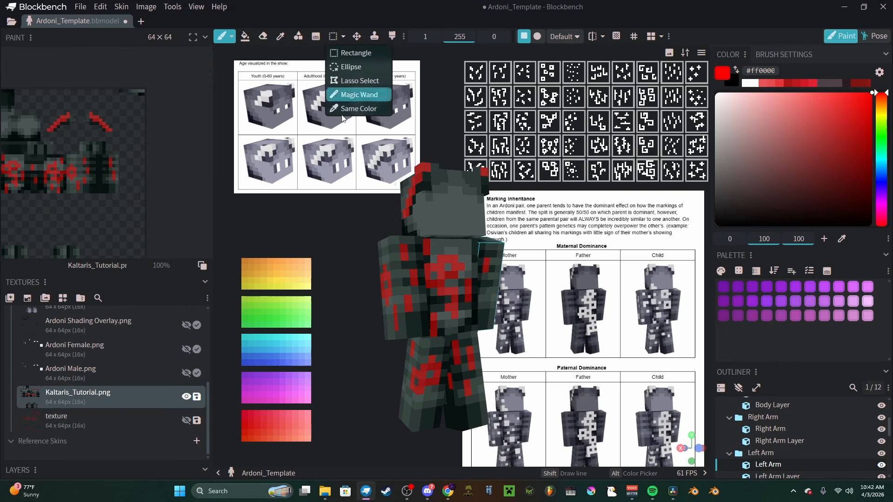
click(356, 108)
shift+middle_drag(115, 142, 168, 143)
ctrl+scroll(168, 133, up, 3)
shift+click(160, 127)
shift+click(103, 193)
shift+click(124, 191)
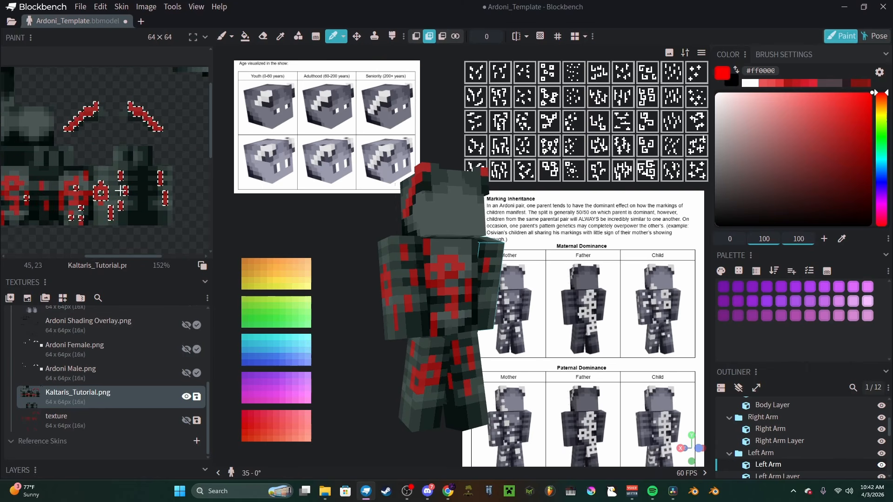
shift+click(87, 195)
shift+click(75, 198)
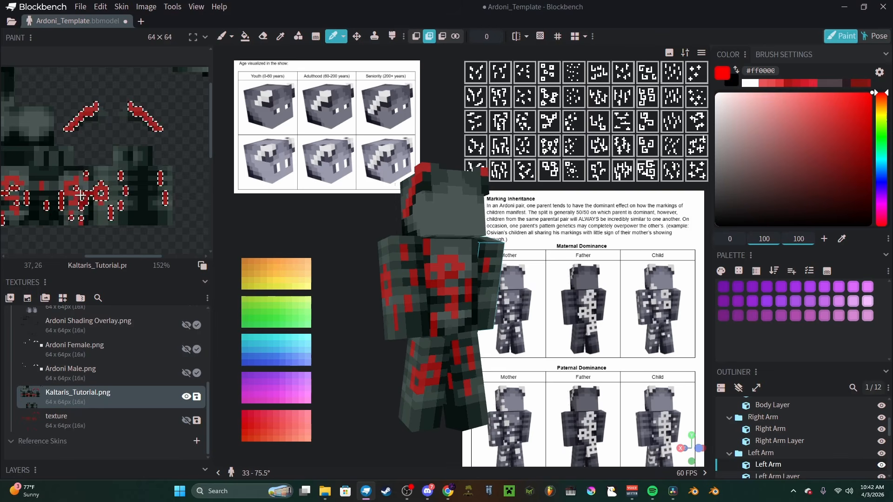
shift+click(76, 193)
scroll(106, 207, down, 4)
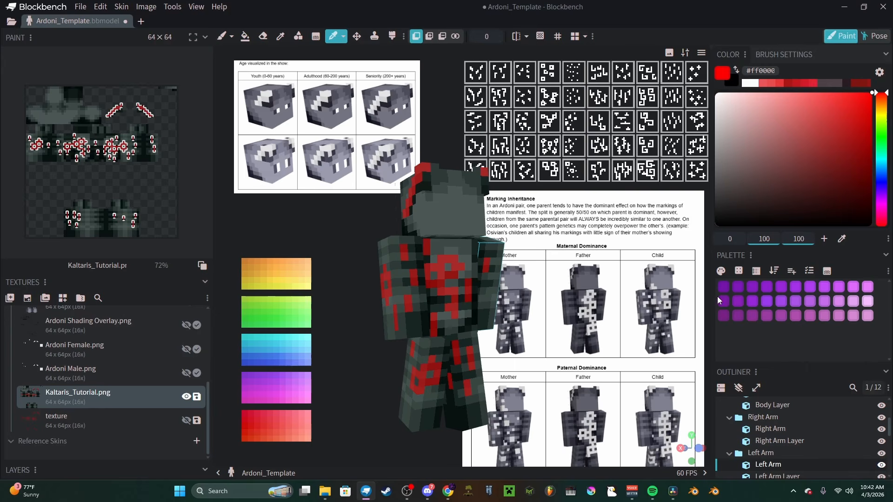
Step: Import a palette from the selection only in Kaltaris_Tutorial.png, with merge threshold 0, replacing the old palette
click(755, 271)
text(0)
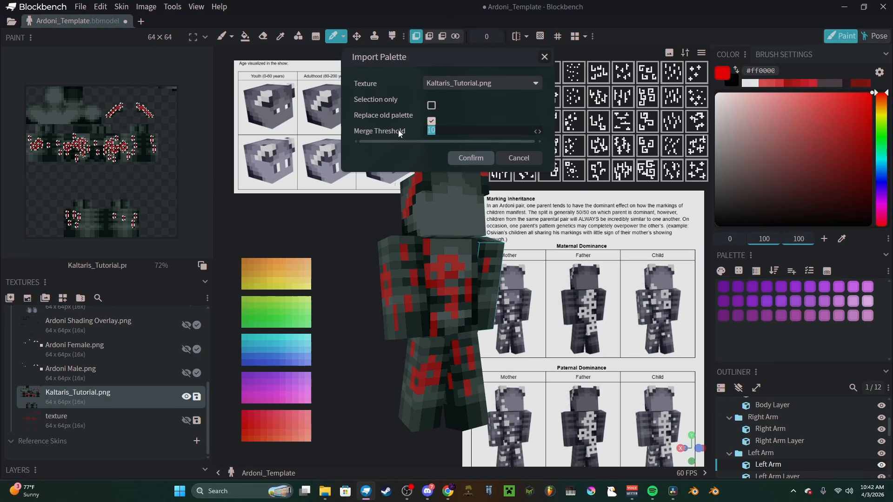
click(431, 105)
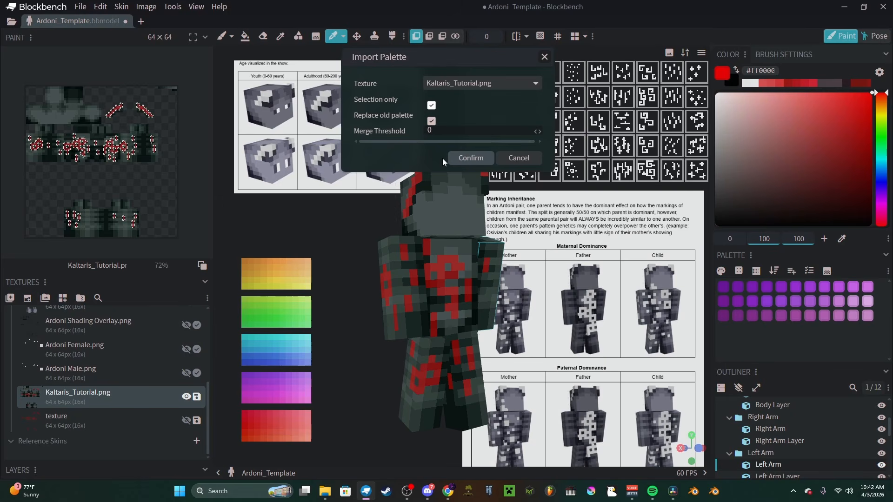
click(470, 158)
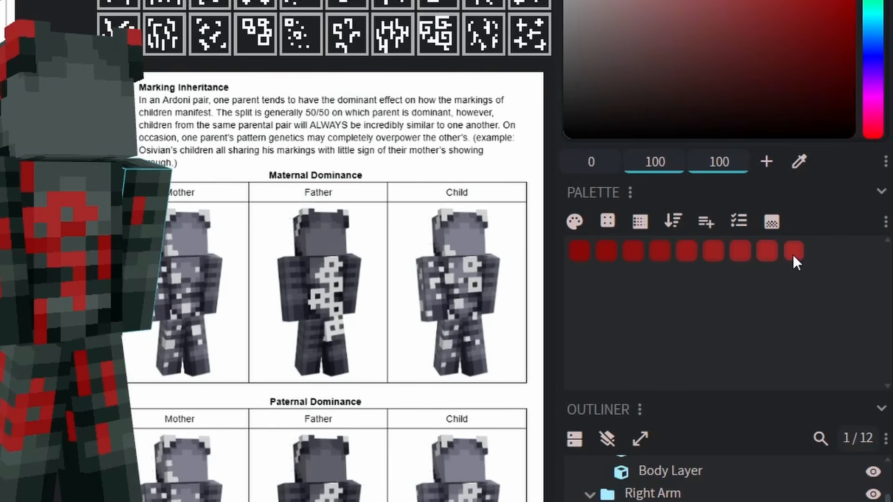
Step: Paint a red swatch strip from the imported palette, starting with #a82a29, beneath the green swatches in the texture's upper right corner
click(792, 255)
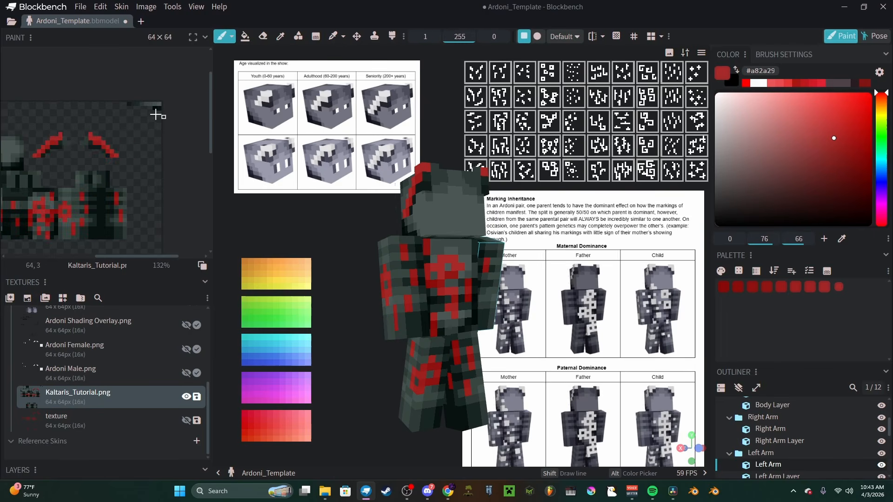
scroll(160, 116, up, 8)
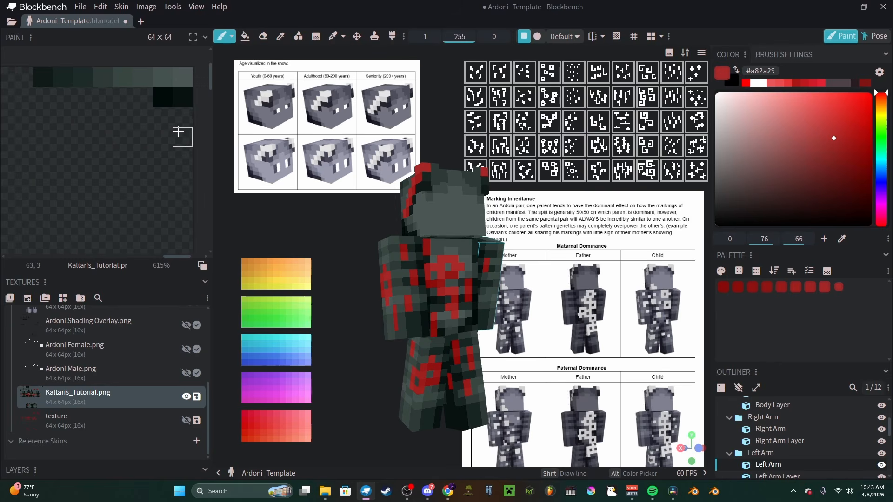
drag(181, 117, 42, 117)
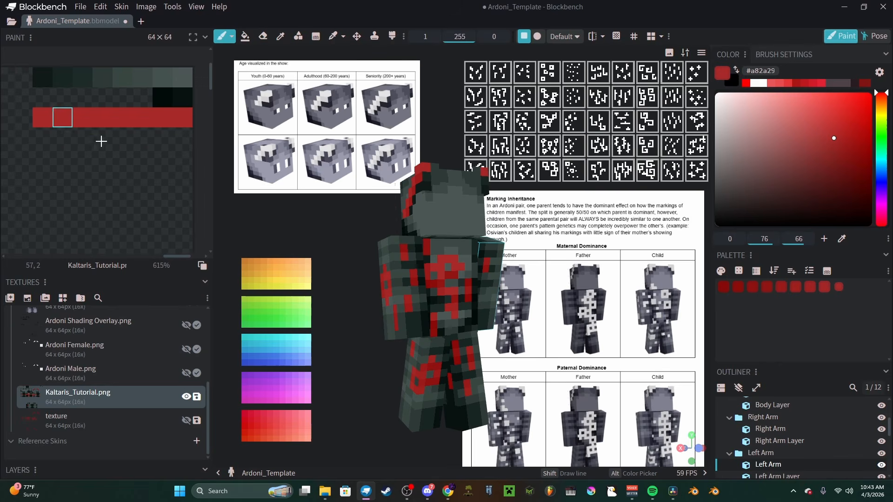
drag(182, 137, 167, 138)
middle_drag(124, 159, 138, 158)
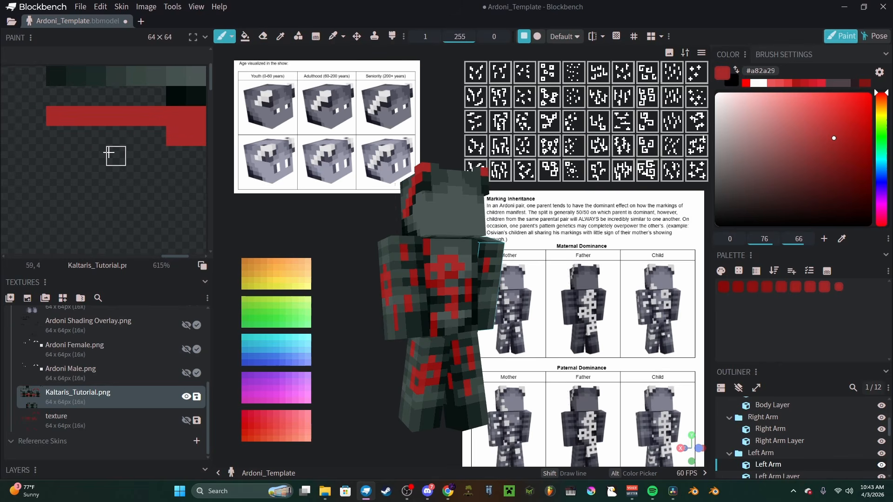
right_click(122, 168)
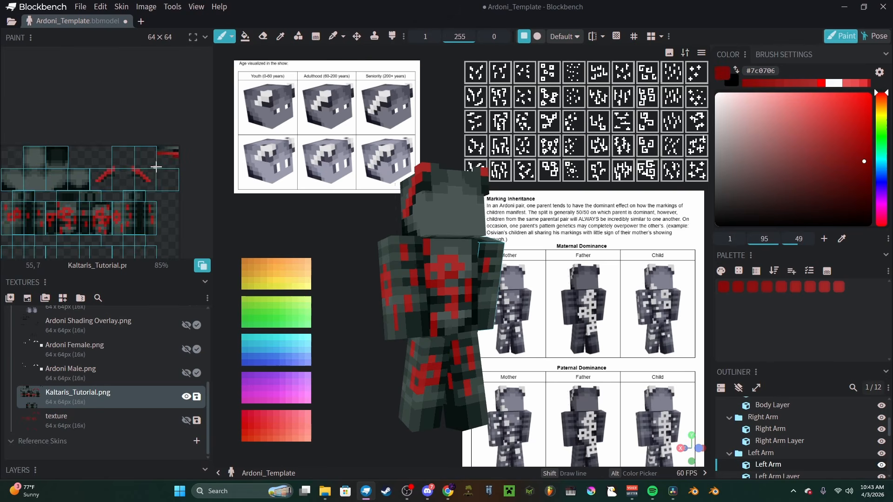
middle_drag(156, 167, 166, 128)
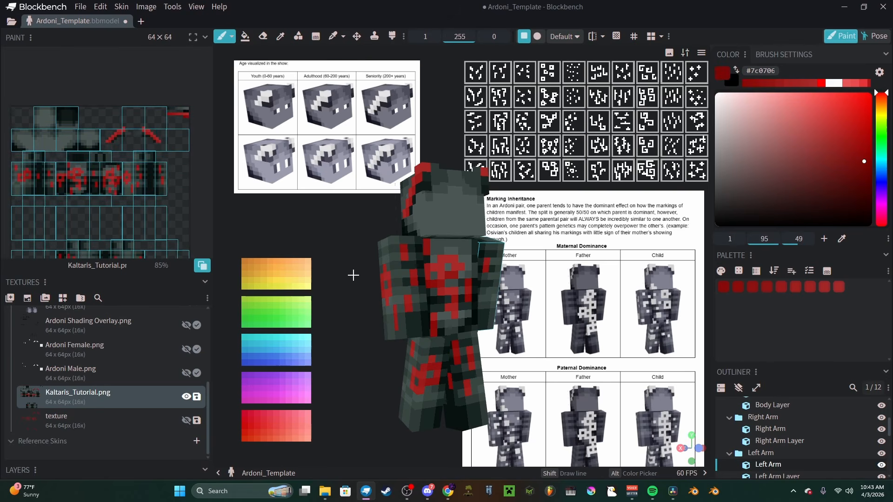
Step: Sample the green #7bd63a from the green reference swatches and open the gradient palette generator
alt+click(307, 314)
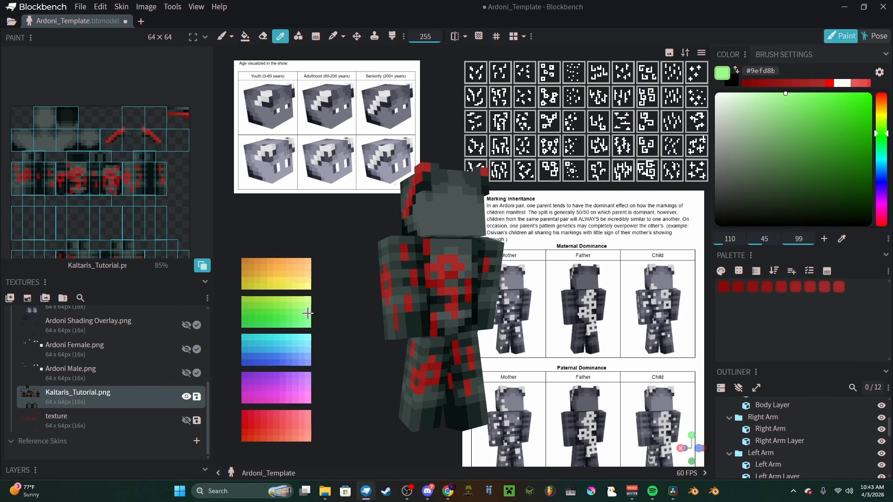
alt+click(257, 304)
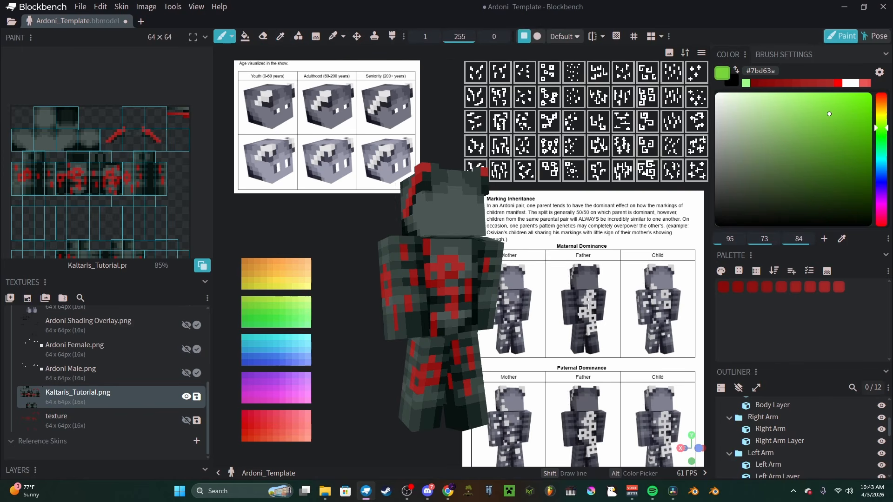
click(826, 271)
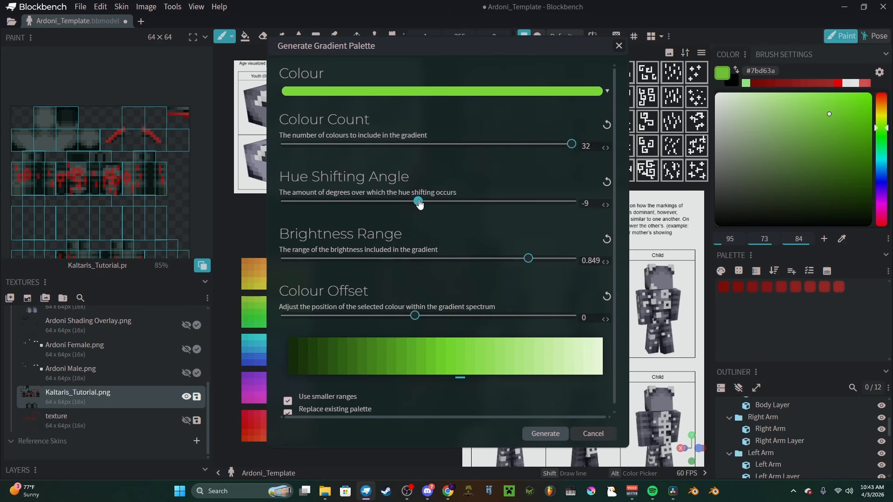
Step: Generate a 32-colour gradient palette from #7bd63a with hue shifting angle 10, brightness range 0.85 and colour offset 0, replacing the existing palette
mouse_move(418, 201)
mouse_down()
mouse_move(397, 202)
mouse_move(493, 206)
mouse_move(440, 201)
mouse_up()
drag(415, 316, 379, 315)
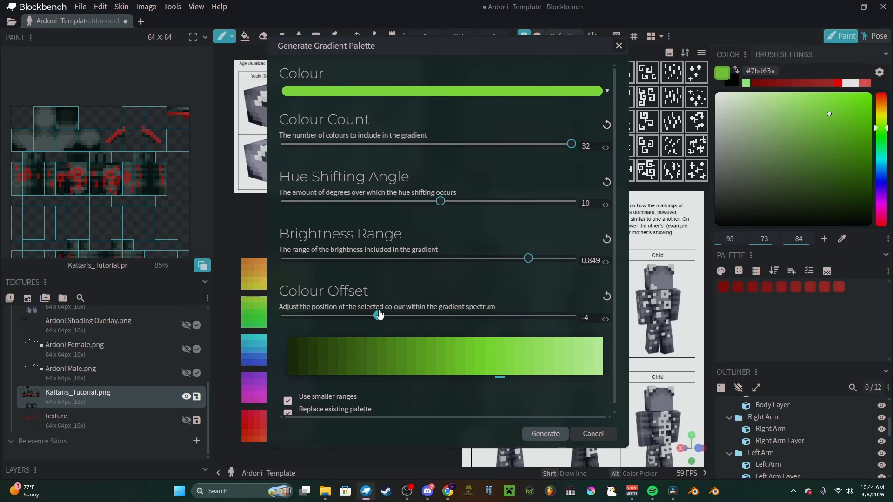
mouse_move(613, 268)
mouse_down()
mouse_move(547, 271)
mouse_move(603, 261)
mouse_up()
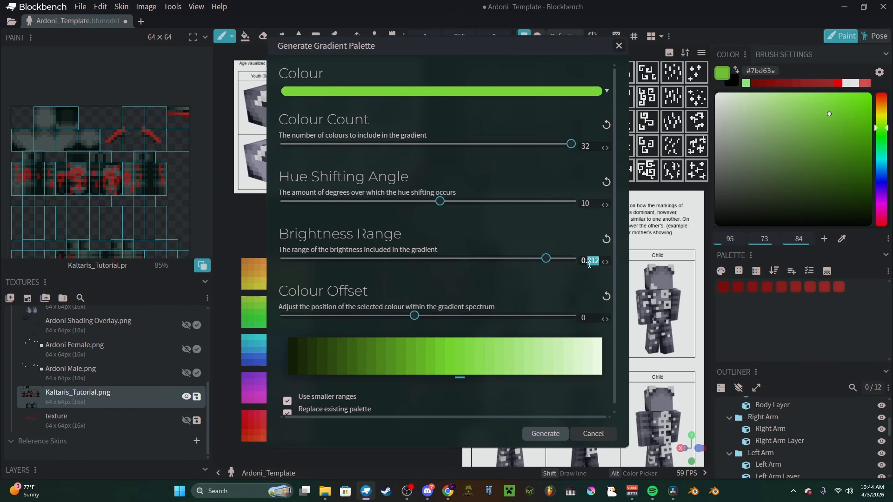
text(7)
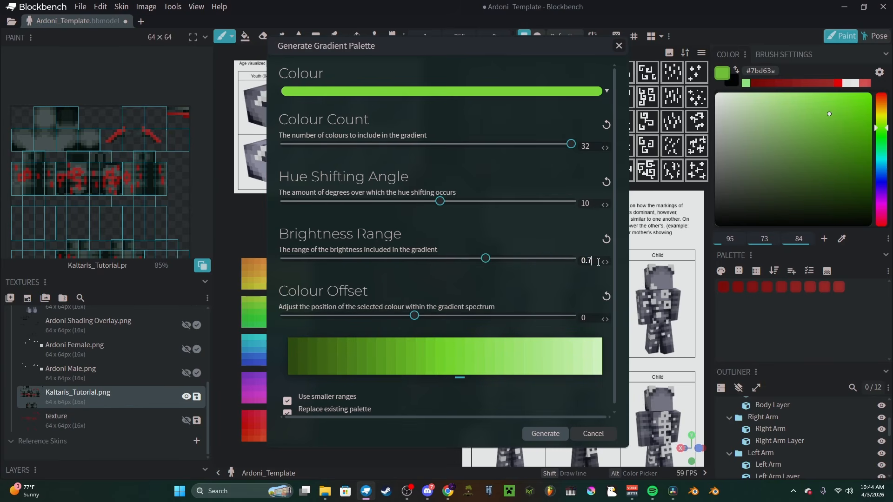
key(BackSpace)
text(8)
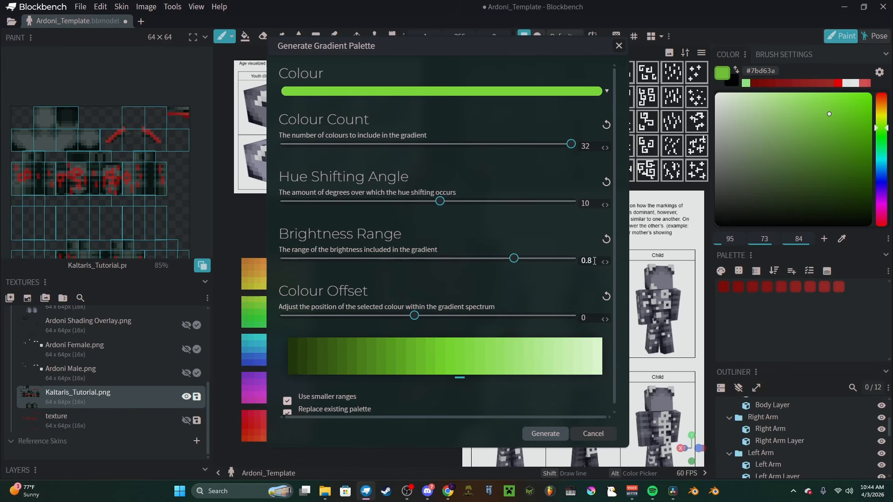
text(5)
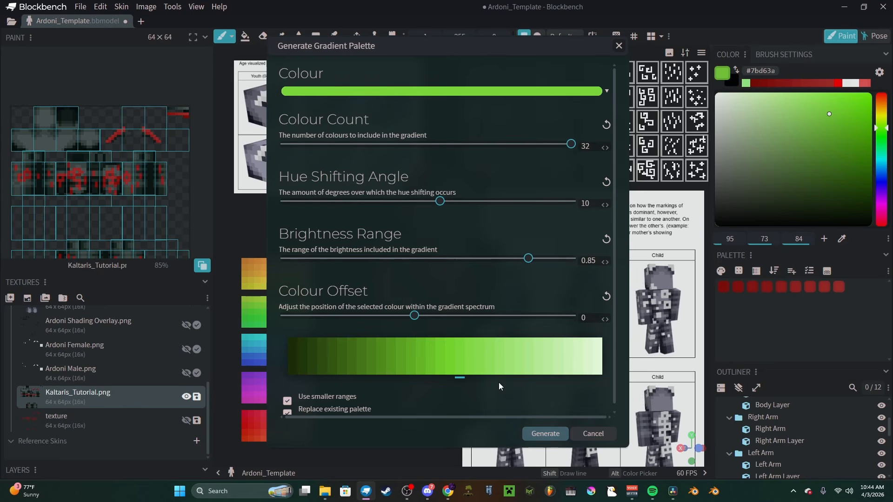
scroll(498, 382, down, 1)
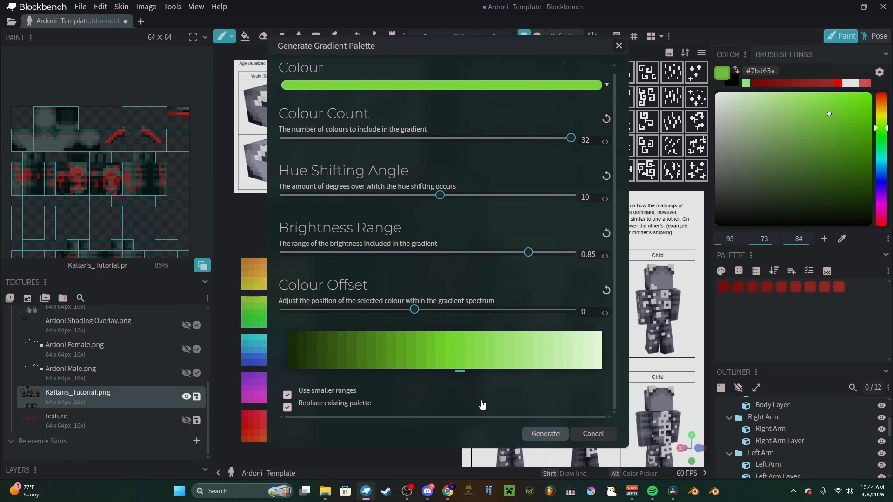
click(538, 439)
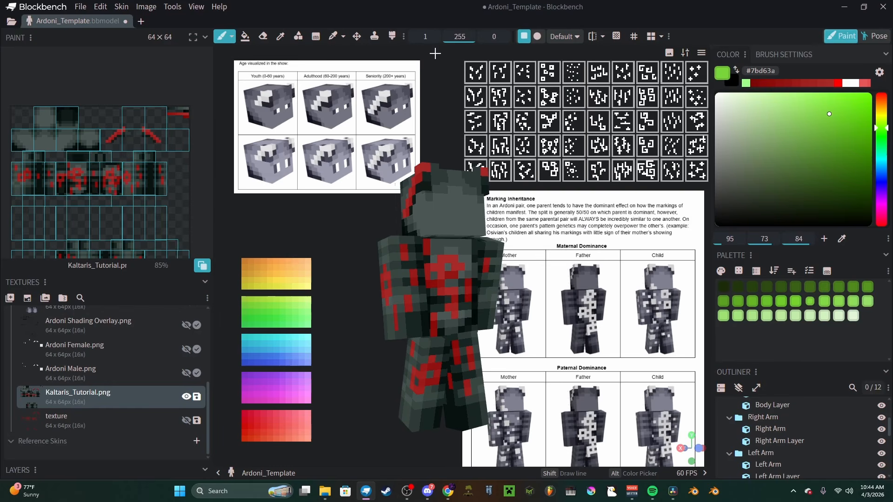
Step: Set the fill tool to Colors mode and replace the two reds in the lower swatch row with #508c1d and #60ac24
click(245, 37)
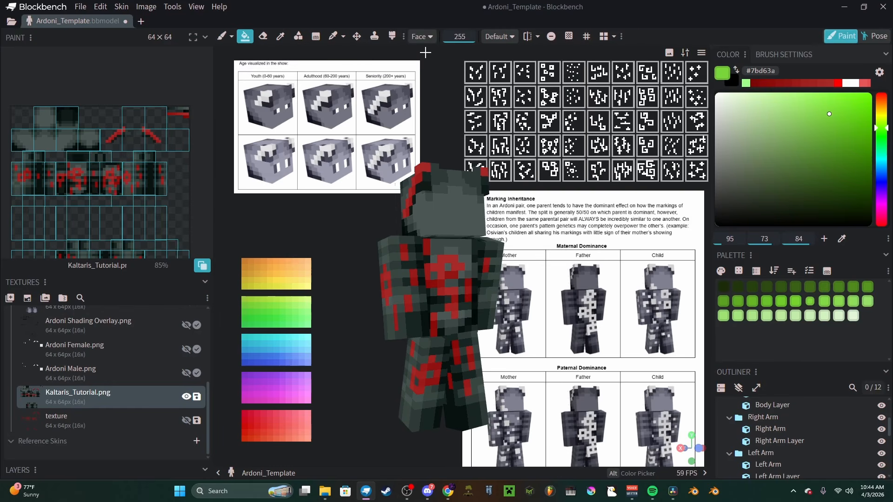
click(423, 37)
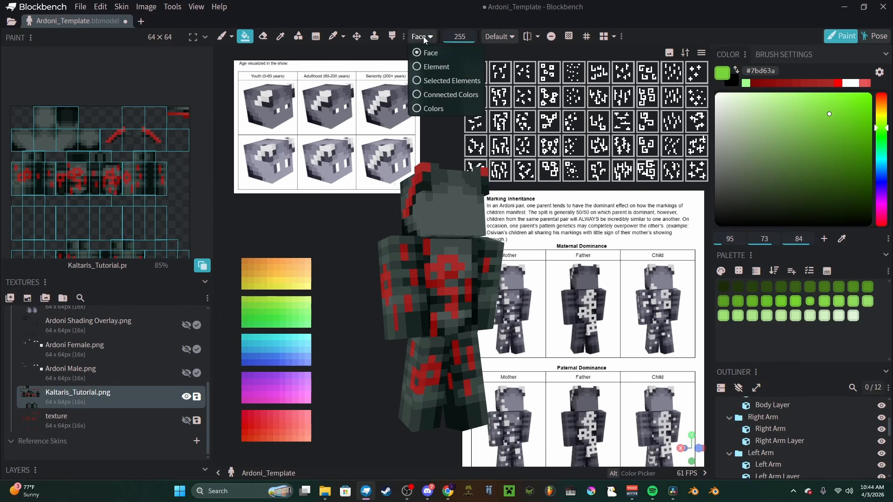
click(465, 109)
scroll(130, 135, up, 5)
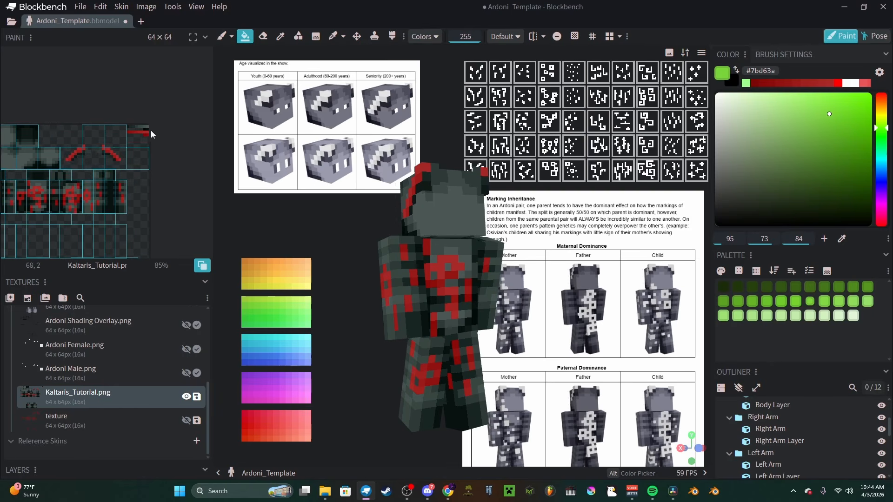
scroll(130, 135, up, 3)
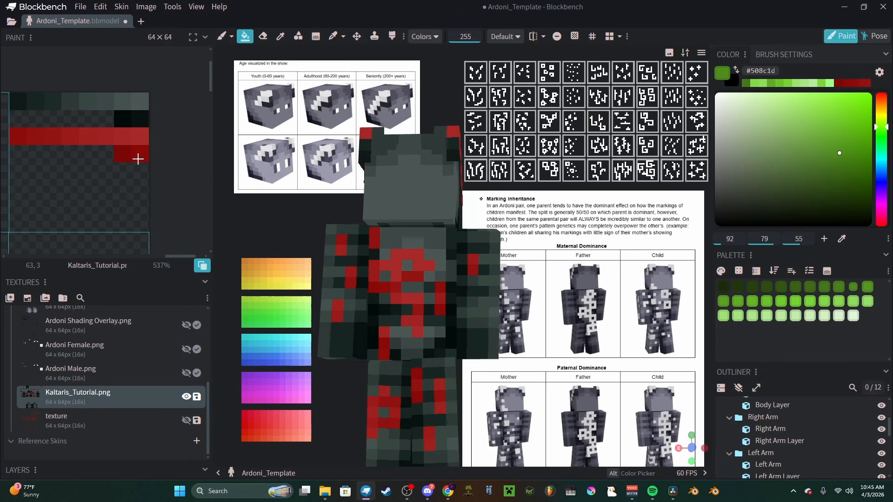
click(122, 153)
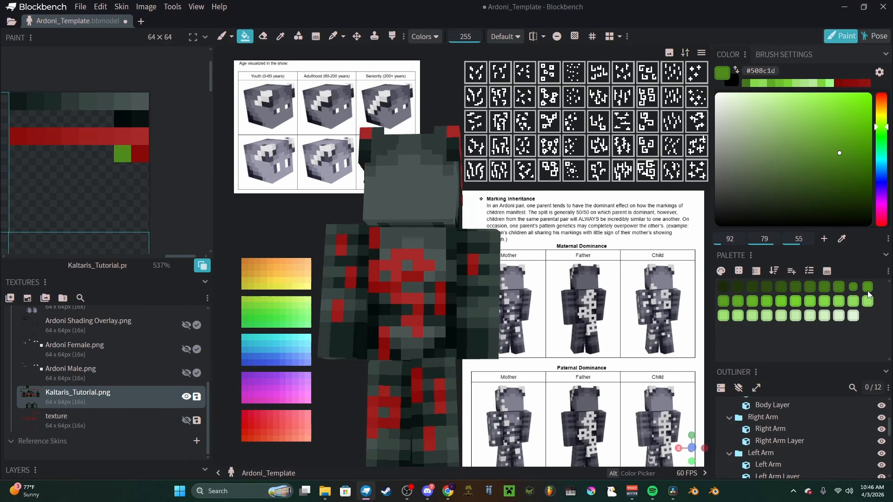
click(739, 303)
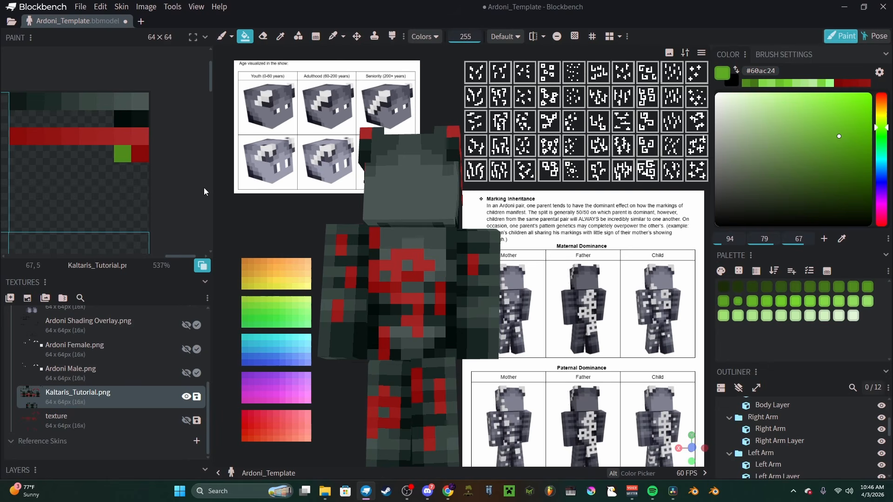
click(135, 154)
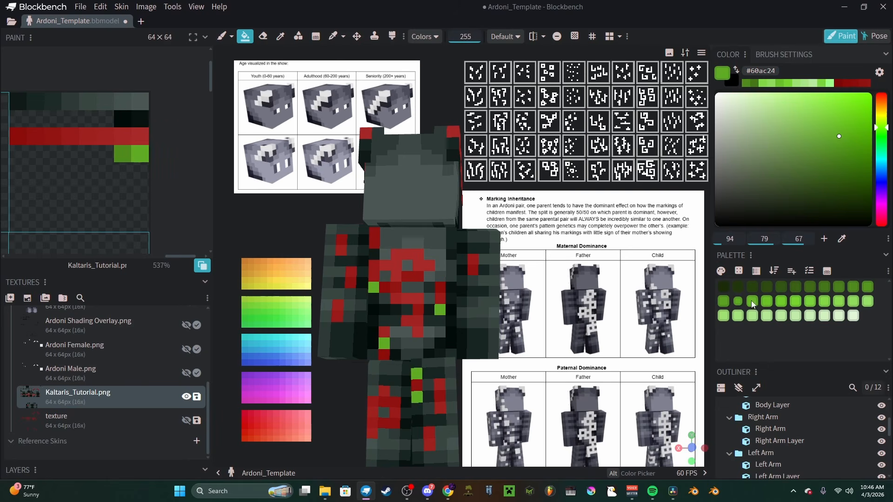
Step: Sample the #508c1d and #60ac24 swatches in the texture to compare the two greens
click(725, 302)
click(738, 302)
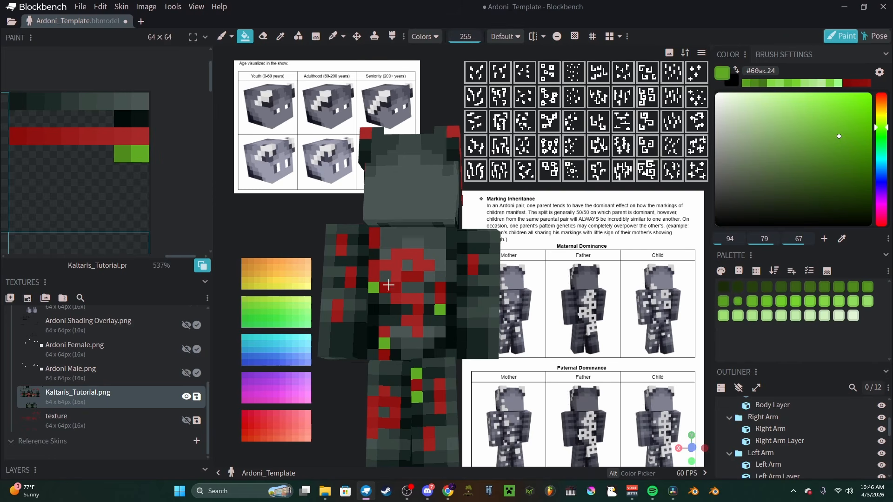
key(alt)
alt+click(125, 160)
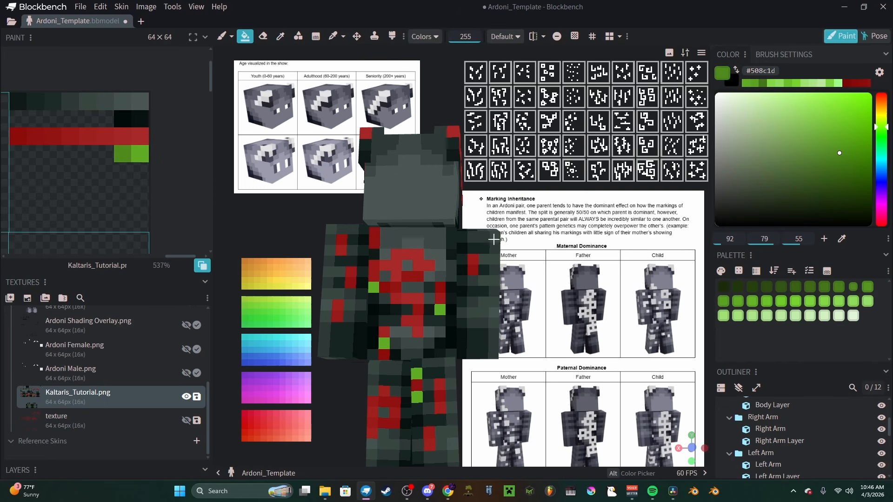
key(alt)
alt+click(141, 154)
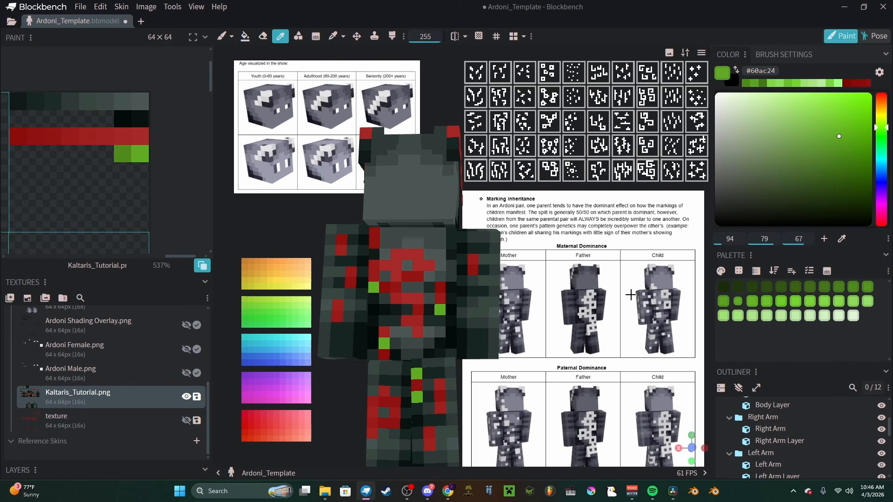
Step: Try replacing the two brightest reds in the long swatch strip with #6fcc2a and #7bd63a
click(780, 303)
click(143, 134)
click(809, 301)
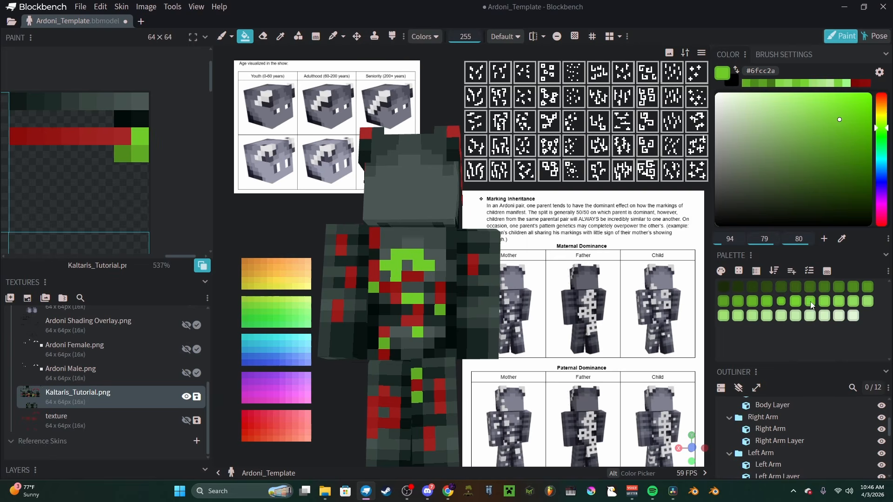
click(113, 139)
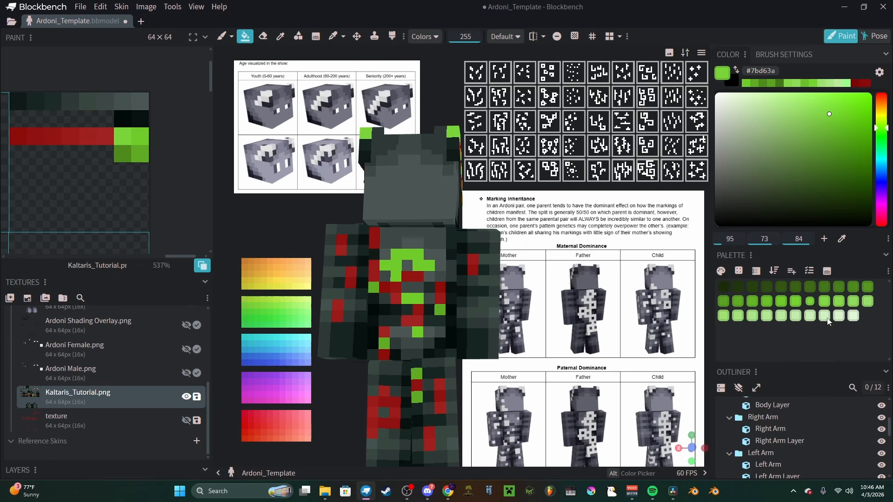
click(838, 302)
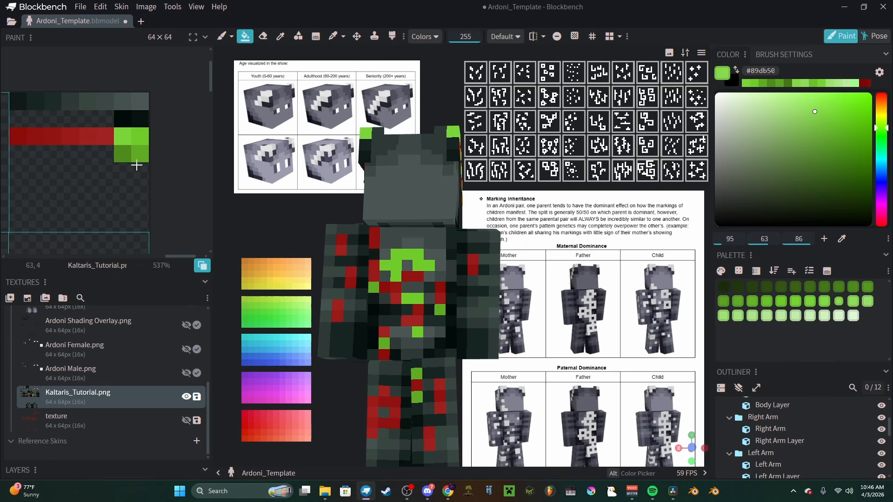
key(ctrl+z)
key(ctrl+z)
click(737, 301)
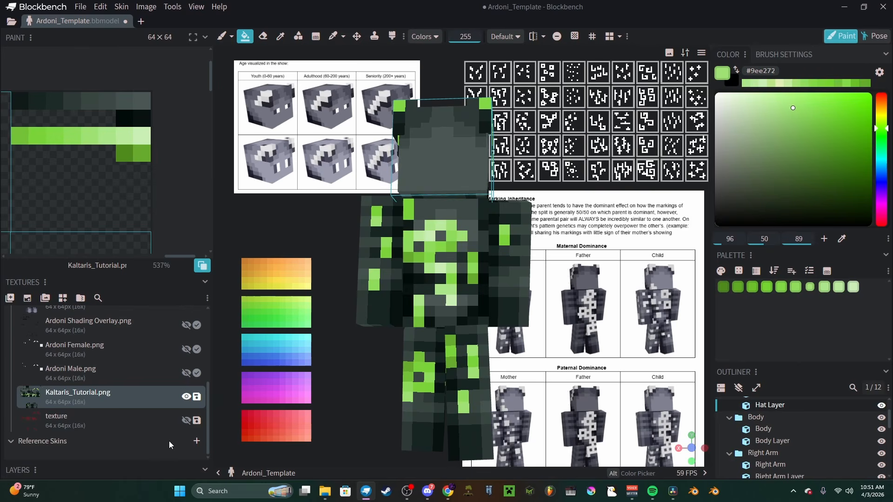
Step: Add KALTARIS_MASTER_Skin.png from the Great War folder as a reference skin
click(197, 442)
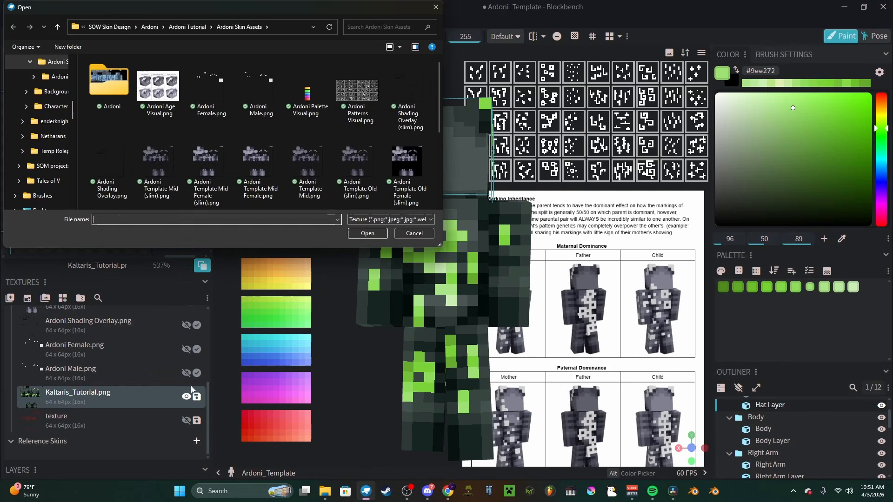
scroll(235, 177, down, 5)
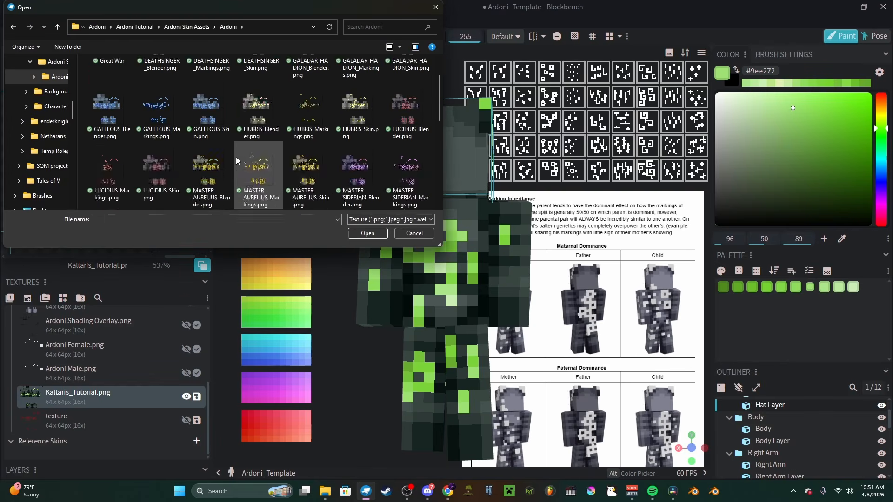
scroll(280, 180, up, 6)
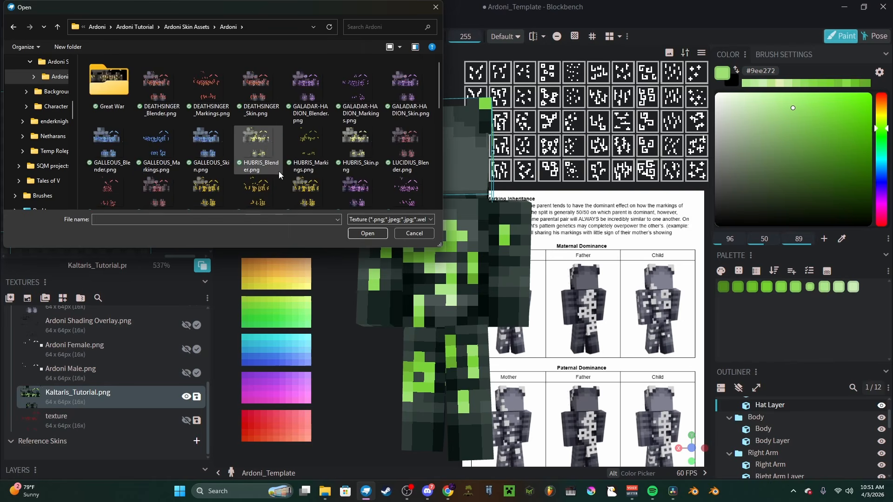
double_click(108, 82)
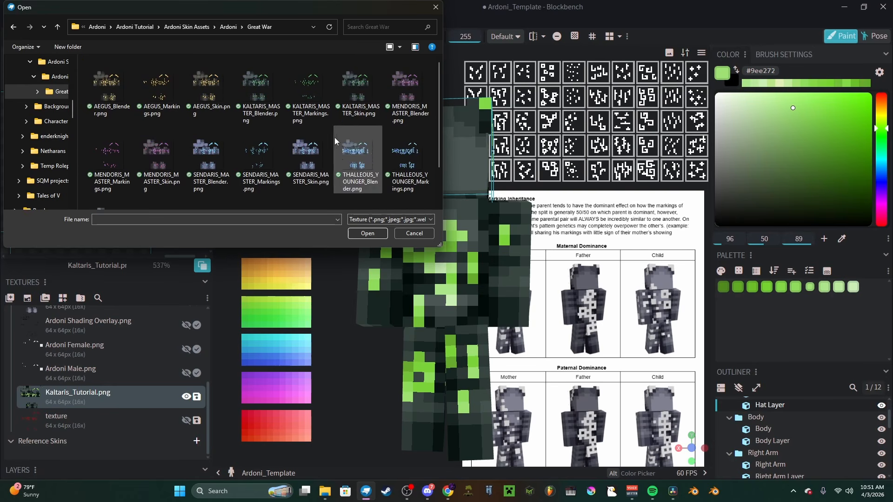
click(357, 89)
click(367, 234)
Step: Hide Kaltaris_Tutorial.png and sample the marking greens on the reference skin's body, including #5fac2f, viewing front and back
scroll(185, 376, down, 1)
click(186, 374)
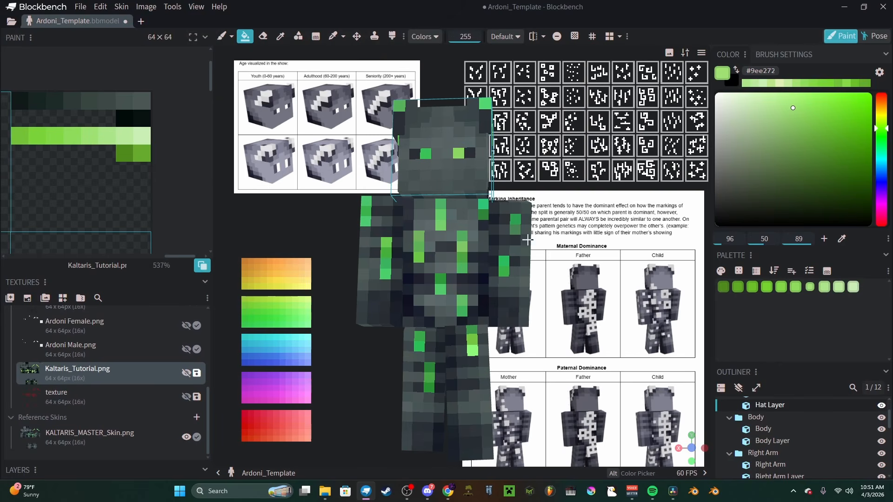
alt+click(463, 258)
alt+click(441, 281)
alt+click(419, 236)
alt+click(419, 256)
alt+click(421, 242)
middle_drag(390, 286, 462, 218)
alt+click(460, 215)
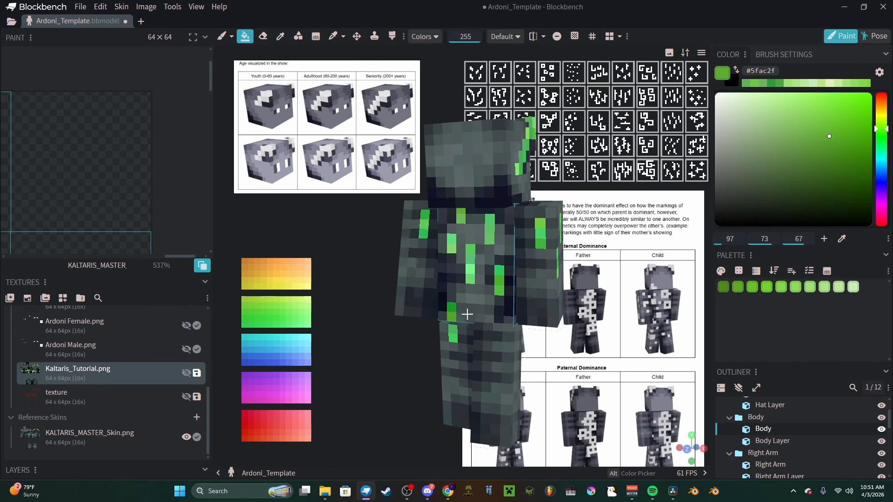
Step: Hide the KALTARIS_MASTER_Skin.png reference and show Kaltaris_Tutorial.png on the model
click(185, 436)
click(186, 373)
middle_drag(372, 359, 354, 350)
drag(353, 350, 332, 347)
Step: Paint darker green #508c1d accent pixels into the markings on the model's base layer
scroll(362, 341, up, 3)
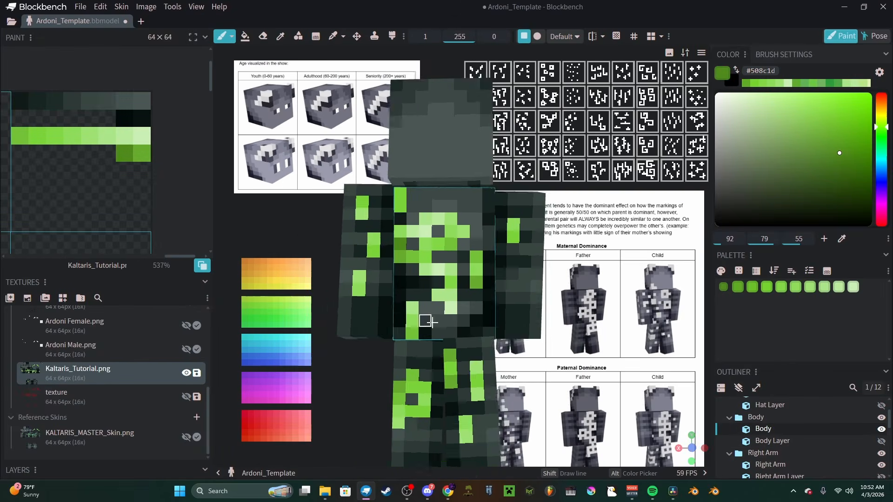
scroll(432, 322, down, 3)
scroll(437, 353, up, 5)
click(443, 402)
scroll(467, 379, down, 6)
scroll(493, 302, up, 6)
click(521, 230)
scroll(465, 288, down, 3)
scroll(417, 333, up, 5)
click(313, 248)
scroll(372, 321, down, 4)
drag(391, 348, 382, 355)
scroll(437, 377, down, 3)
scroll(440, 379, up, 3)
scroll(464, 372, down, 6)
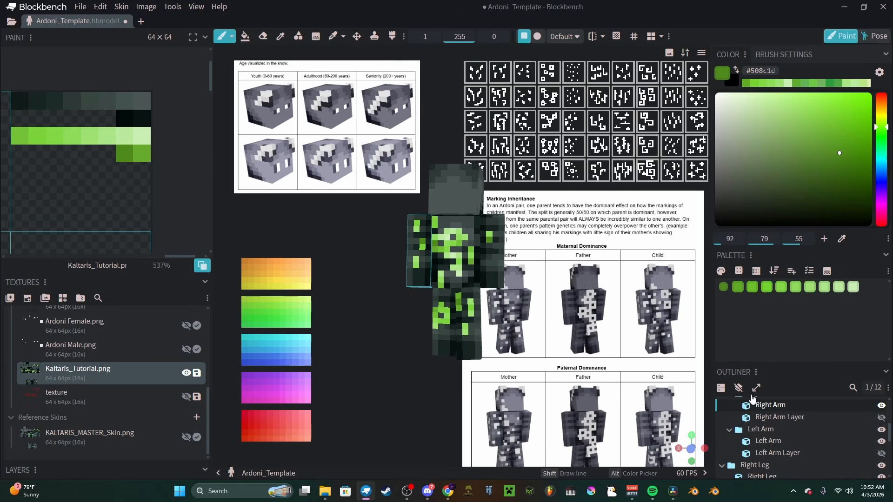
Step: Explode the skin model, add more #508c1d accent pixels to the markings on the separated parts, and reassemble the model
click(756, 389)
scroll(468, 353, up, 5)
click(509, 384)
mouse_move(469, 353)
mouse_down()
mouse_move(493, 360)
mouse_move(515, 344)
mouse_move(588, 342)
mouse_up()
scroll(465, 370, down, 4)
scroll(454, 368, up, 4)
click(420, 372)
scroll(558, 302, down, 4)
scroll(460, 162, up, 3)
click(452, 152)
scroll(453, 185, down, 5)
drag(453, 261, 494, 256)
scroll(505, 284, down, 2)
scroll(506, 291, down, 3)
click(756, 388)
Step: Show the skin's outer layer and check the green markings from several angles
drag(320, 328, 505, 318)
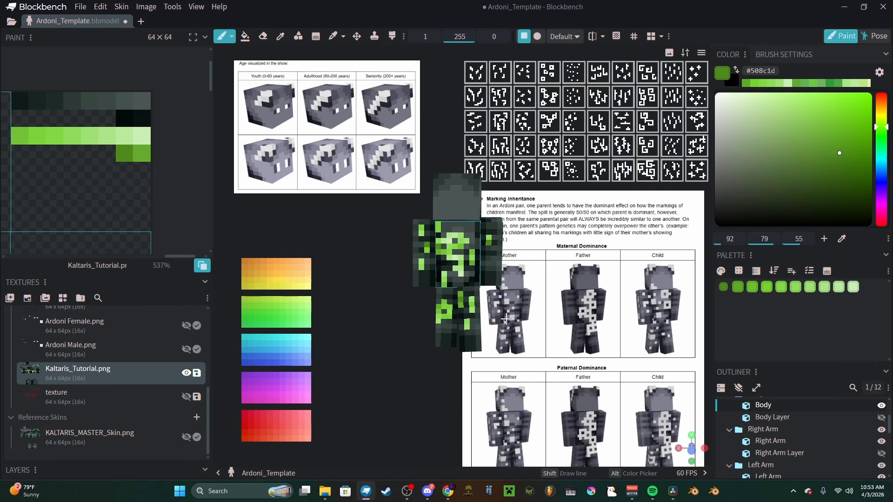
drag(651, 367, 400, 332)
scroll(465, 344, down, 2)
drag(470, 321, 494, 325)
scroll(494, 325, up, 2)
click(739, 389)
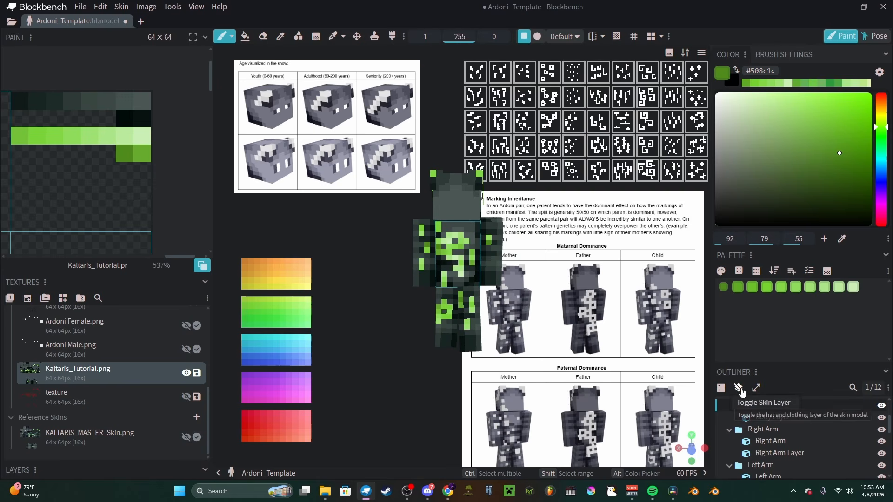
mouse_move(364, 330)
mouse_down()
mouse_move(458, 333)
mouse_move(360, 327)
mouse_up()
scroll(412, 331, up, 3)
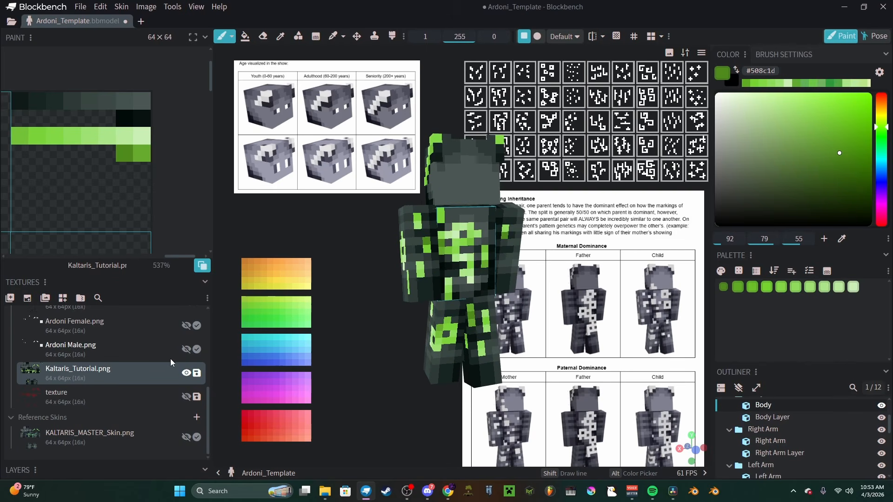
Step: Duplicate Ardoni Shading Overlay.png and make the copy below Kaltaris_Tutorial.png visible
scroll(152, 359, up, 4)
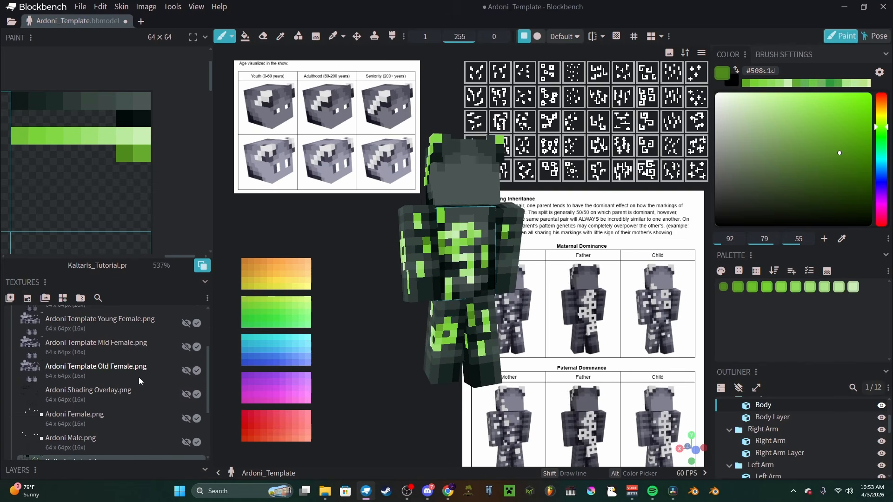
right_click(102, 391)
click(147, 228)
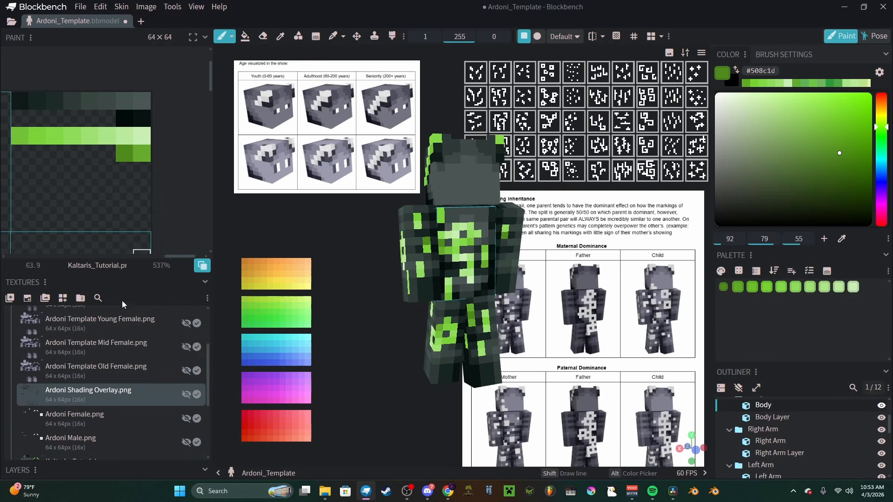
scroll(155, 372, down, 3)
click(186, 397)
Step: Set the opacity of the visible Ardoni Shading Overlay.png copy to 66 in Multiply mode
click(154, 398)
right_click(155, 398)
mouse_move(207, 306)
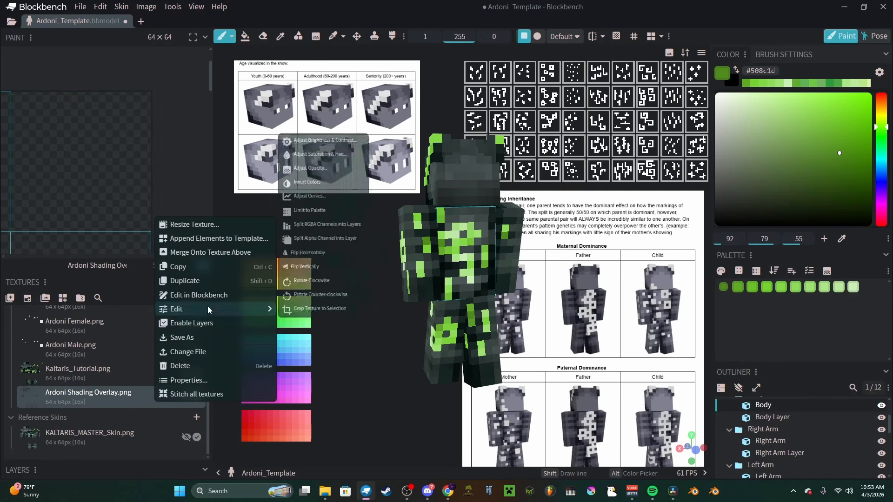
click(319, 171)
drag(481, 61, 220, 47)
drag(173, 276, 142, 275)
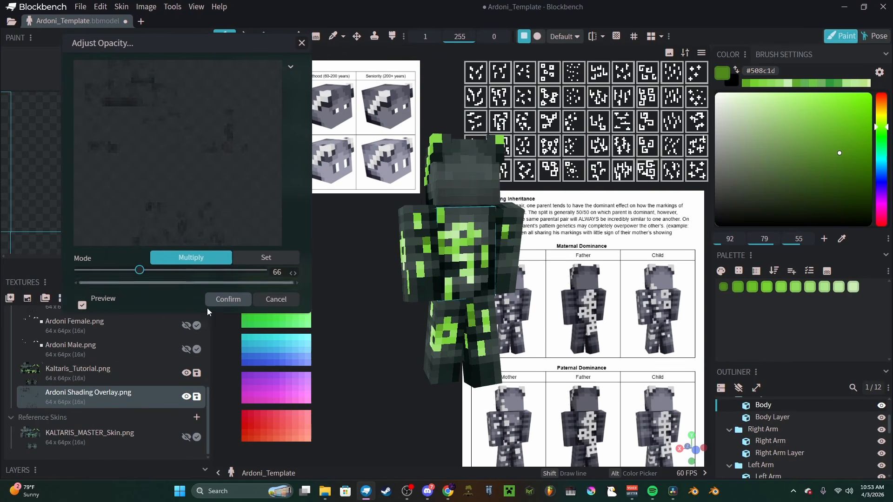
click(228, 299)
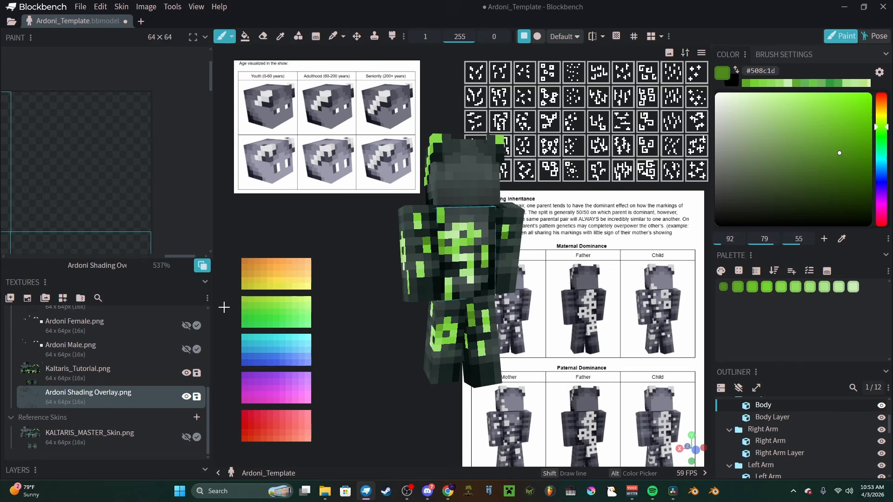
Step: Select all green palette shades on Kaltaris_Tutorial.png and copy the selected pixels
click(136, 373)
click(333, 36)
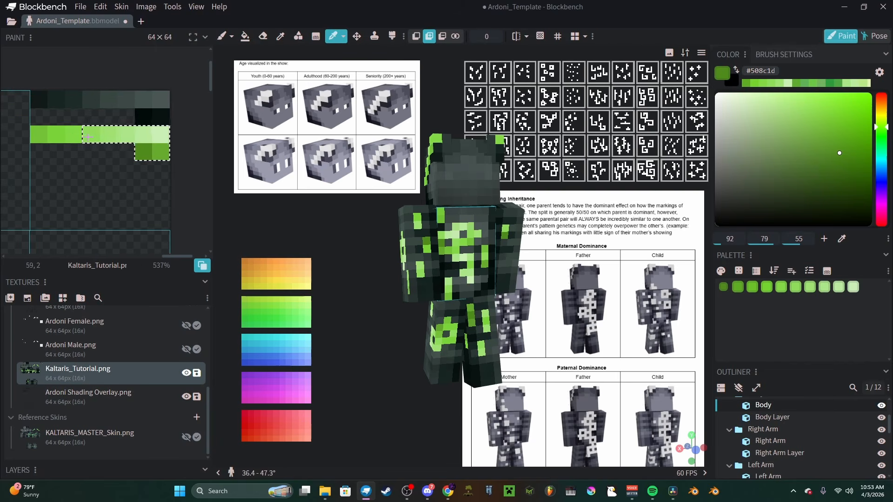
right_click(54, 136)
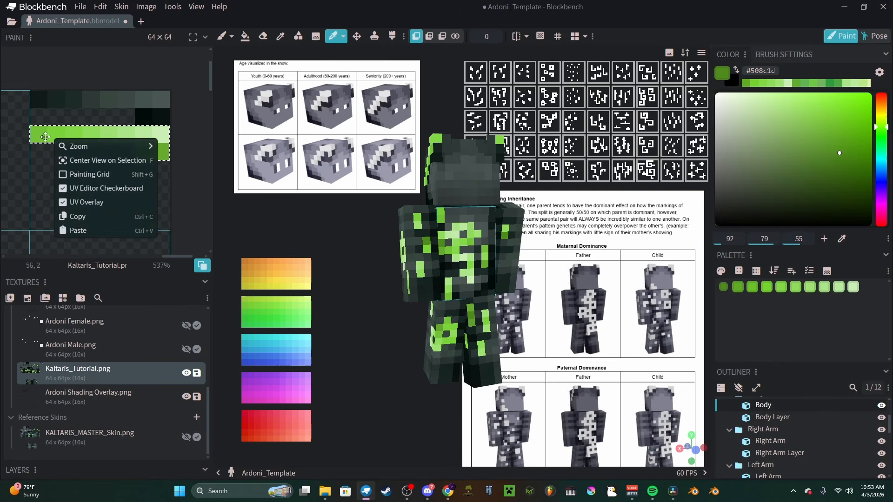
click(121, 220)
middle_drag(100, 223, 120, 217)
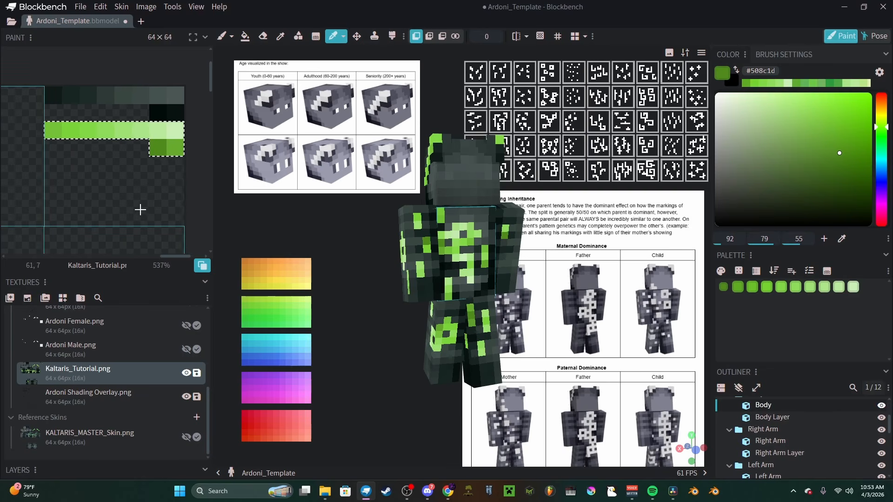
Step: Merge the Ardoni Shading Overlay.png copy onto Kaltaris_Tutorial.png above it, hide the overlay and reselect the skin texture
right_click(116, 398)
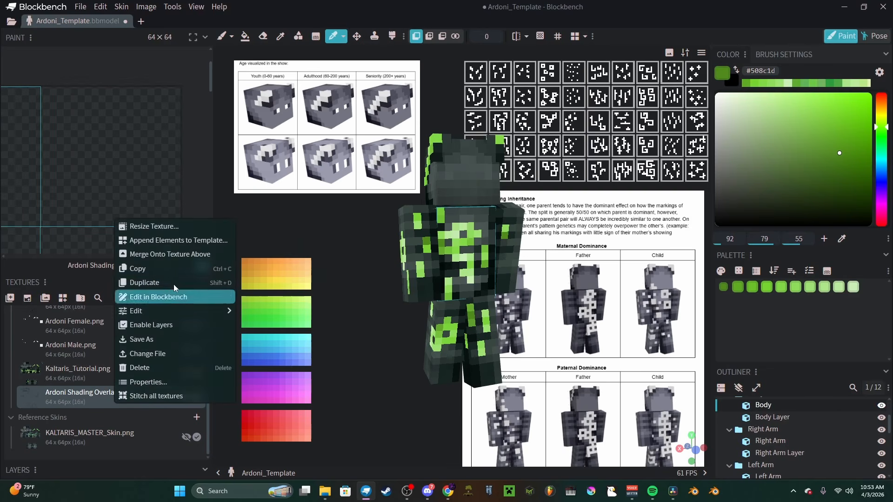
click(208, 256)
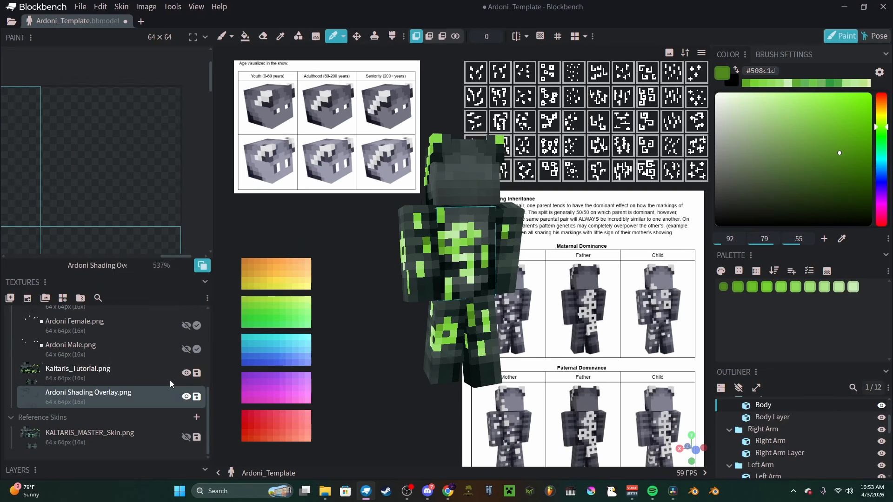
click(187, 397)
click(93, 372)
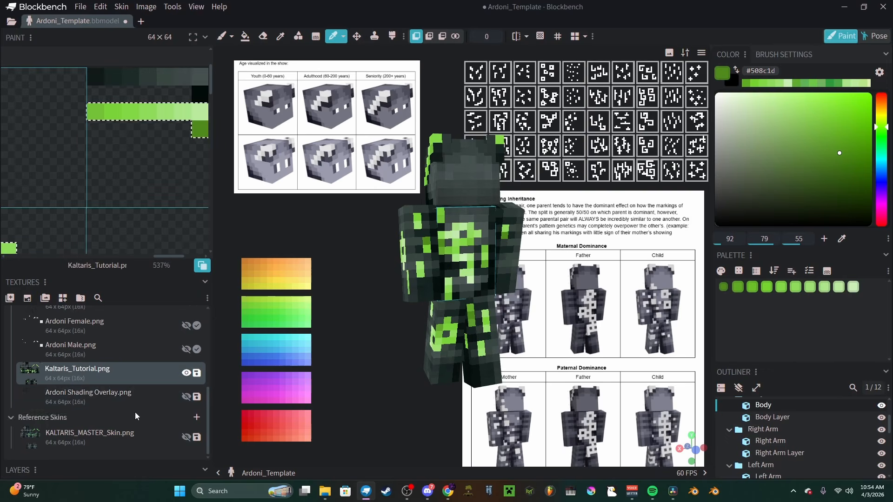
Step: Paste the copied green marking pixels onto Kaltaris_Tutorial.png over the merged shading and place them
scroll(132, 210, down, 3)
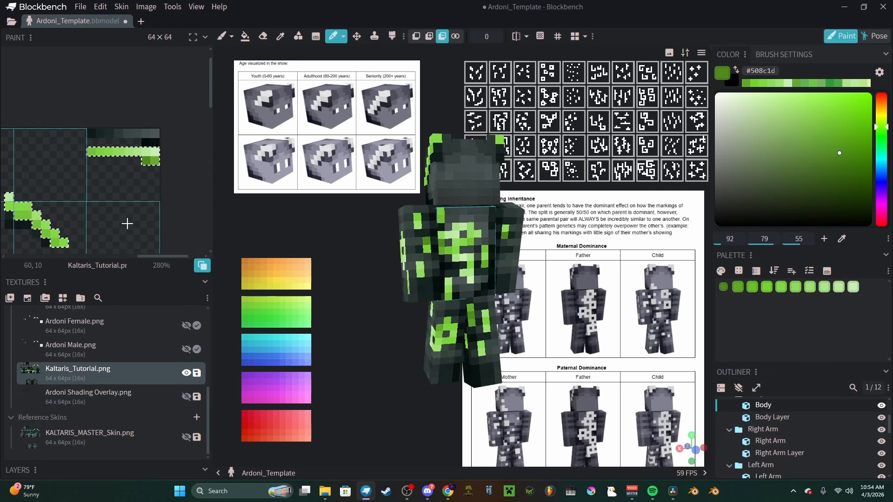
middle_drag(132, 210, 138, 201)
middle_drag(87, 182, 111, 171)
key(ctrl+v)
click(135, 243)
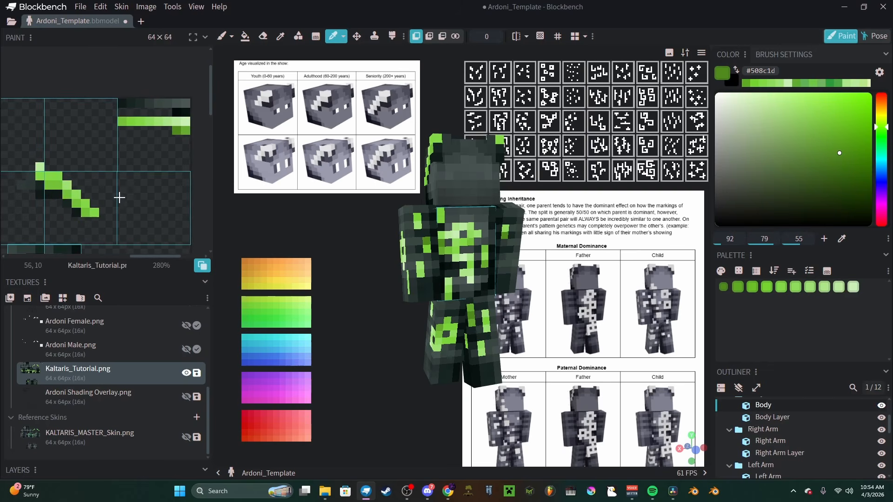
right_click(146, 127)
click(148, 220)
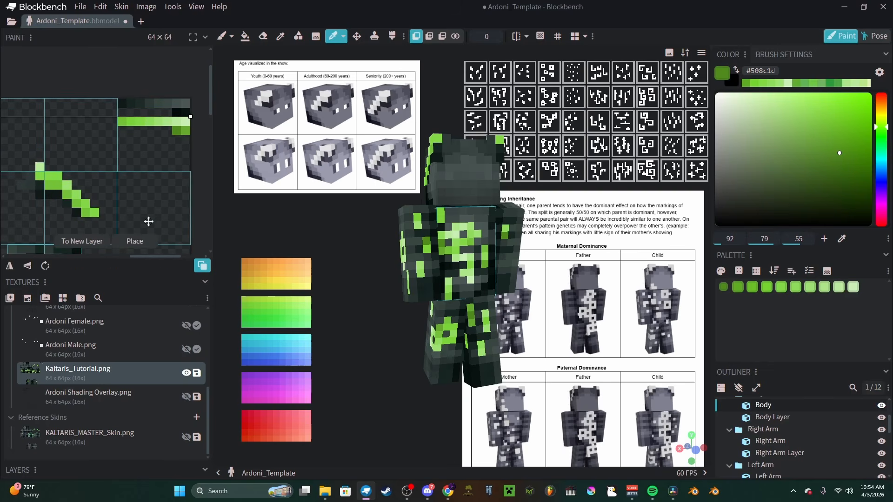
click(143, 244)
scroll(162, 163, down, 6)
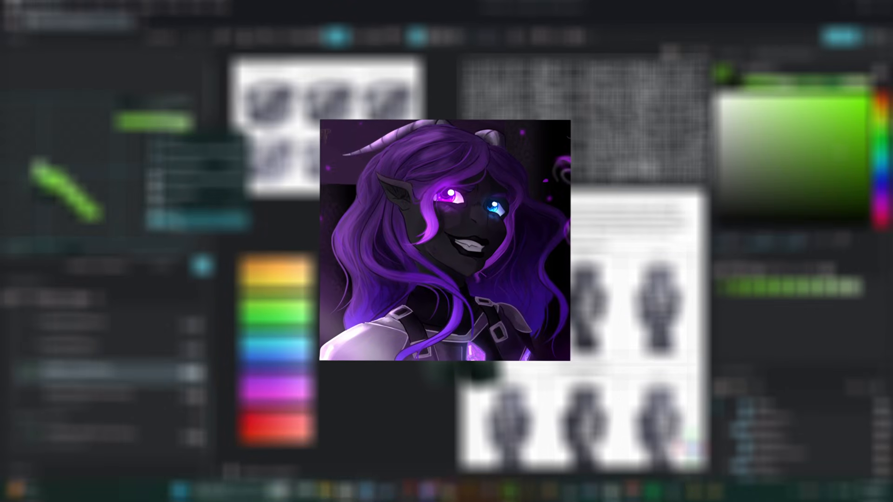
click(163, 222)
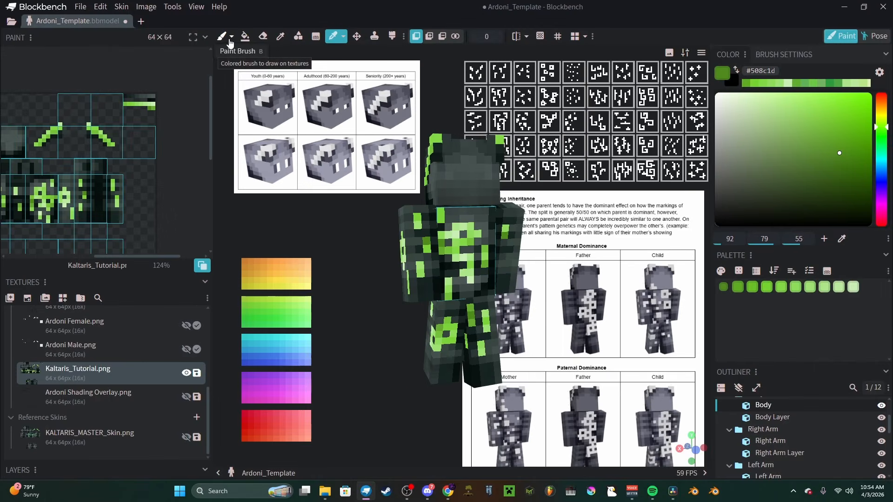
Step: Hide the outer layer and soften the base head's shading with a round #485452 brush of size 3, opacity 111 and softness 70
click(231, 36)
click(251, 80)
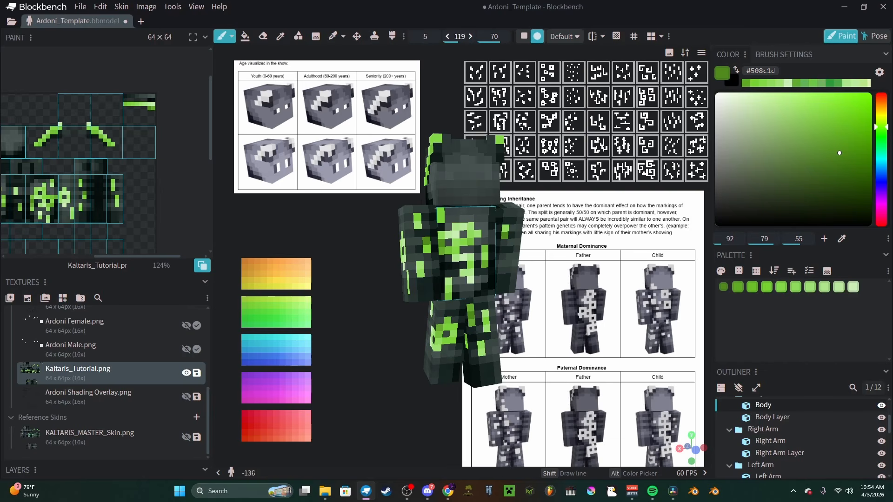
scroll(478, 119, up, 4)
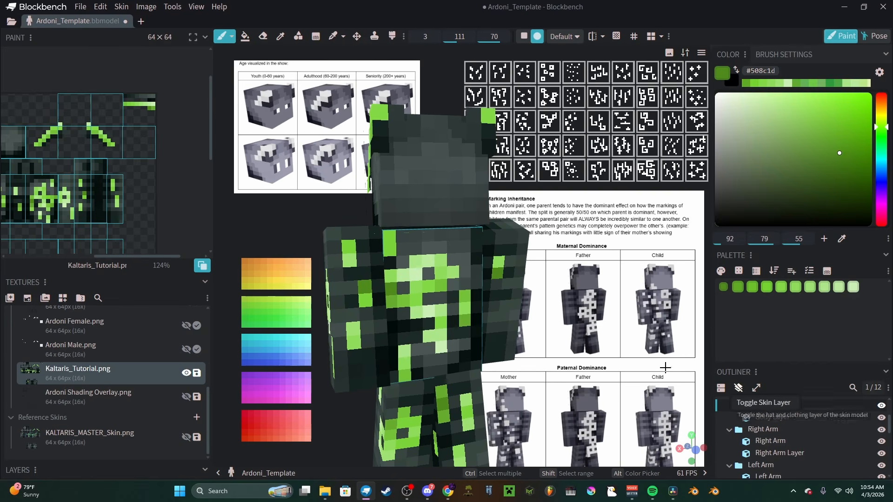
click(744, 393)
key(c)
click(390, 181)
key(b)
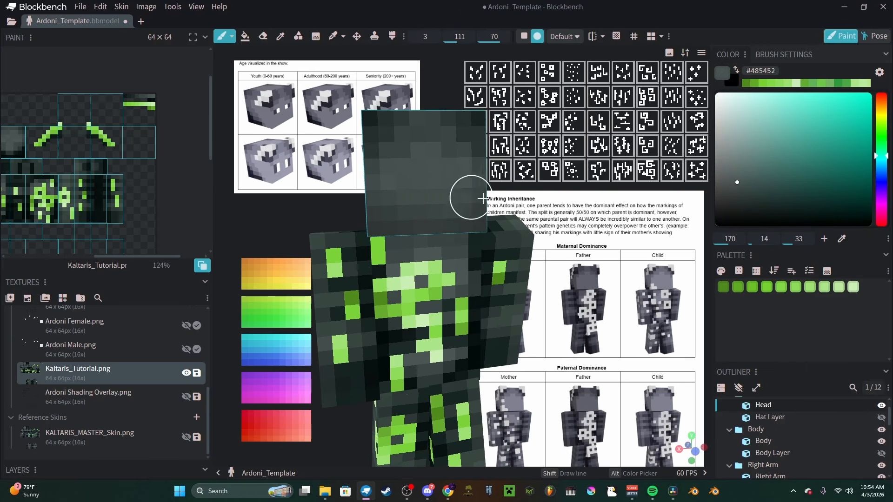
middle_drag(461, 199, 459, 239)
scroll(447, 233, down, 3)
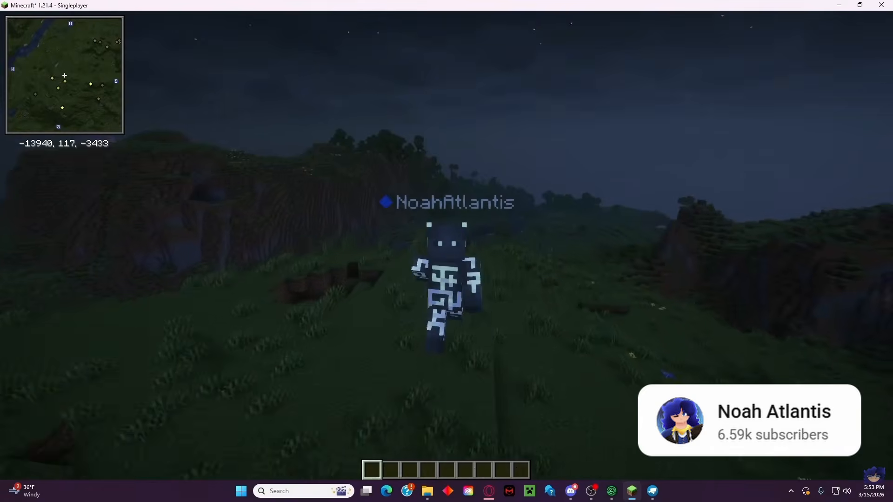
key(w)
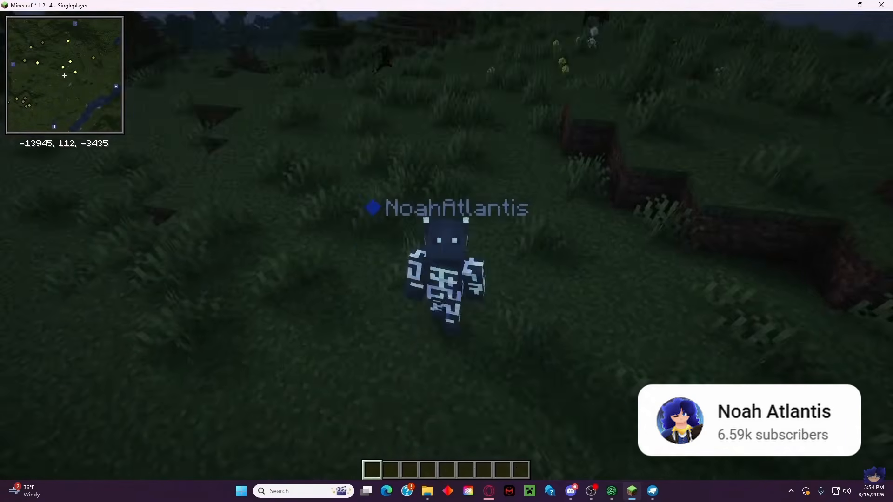
key(c)
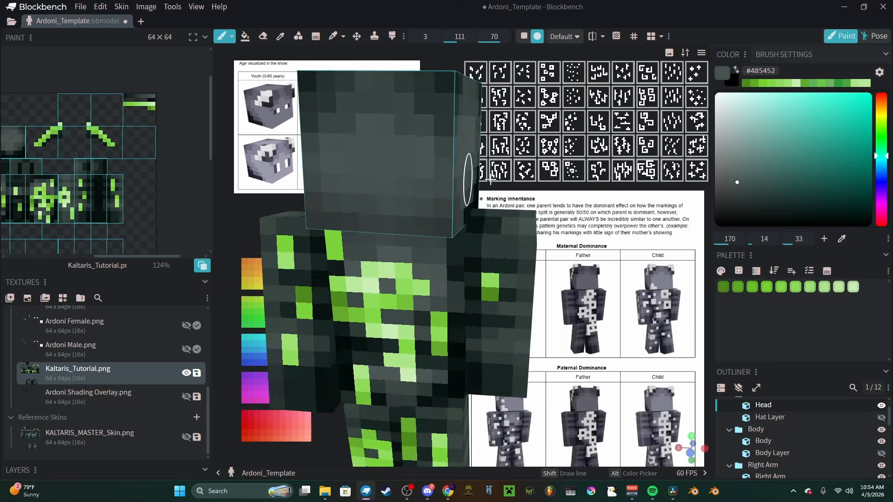
drag(490, 180, 497, 182)
middle_drag(401, 167, 372, 190)
scroll(364, 220, down, 3)
drag(517, 331, 460, 285)
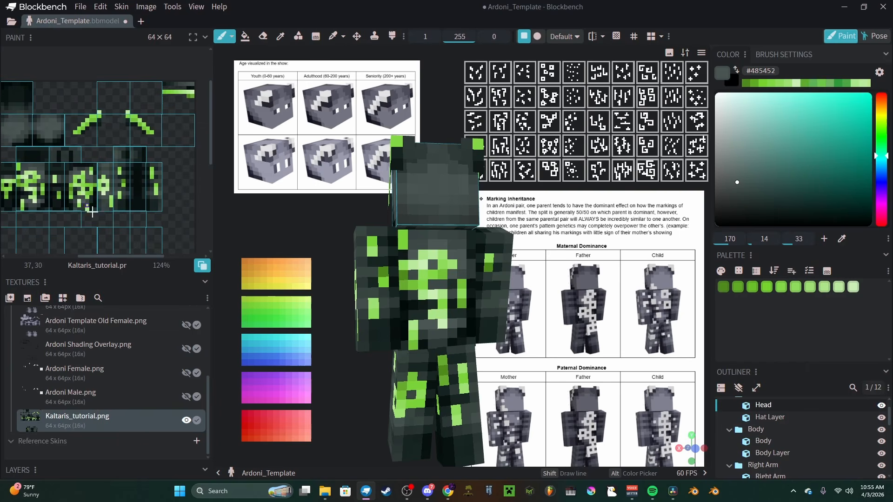
scroll(125, 348, up, 3)
scroll(125, 349, down, 3)
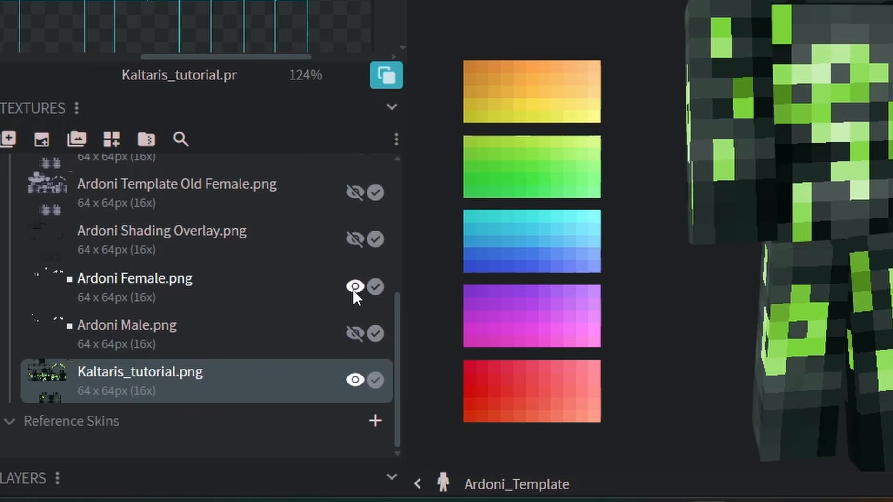
Step: Make Ardoni Male.png visible and move it below Kaltaris_tutorial.png in the texture order
click(185, 373)
click(353, 331)
click(272, 333)
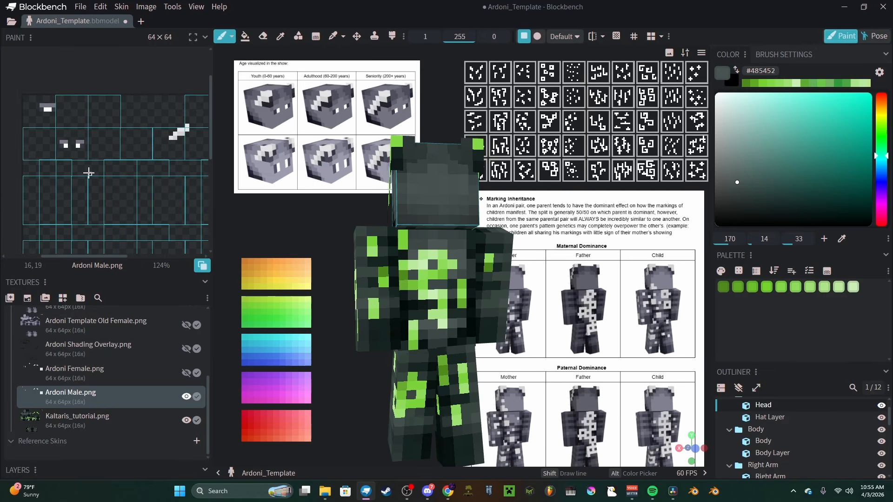
scroll(88, 173, up, 5)
drag(111, 392, 112, 420)
Step: Compare the eye layout on Ardoni Male.png with Kaltaris_tutorial.png, then hide Ardoni Male.png with the skin texture selected
click(128, 396)
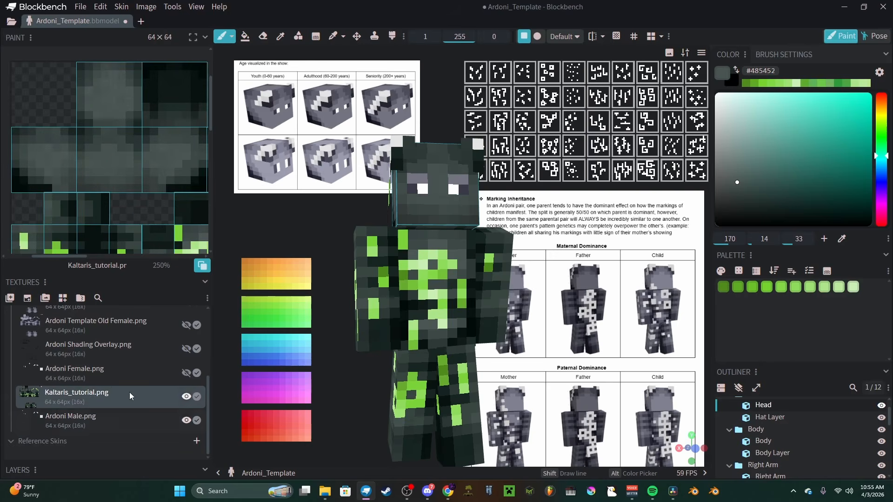
mouse_move(108, 175)
middle_down()
mouse_move(103, 201)
mouse_move(122, 216)
mouse_move(89, 177)
mouse_move(67, 177)
middle_up()
click(100, 419)
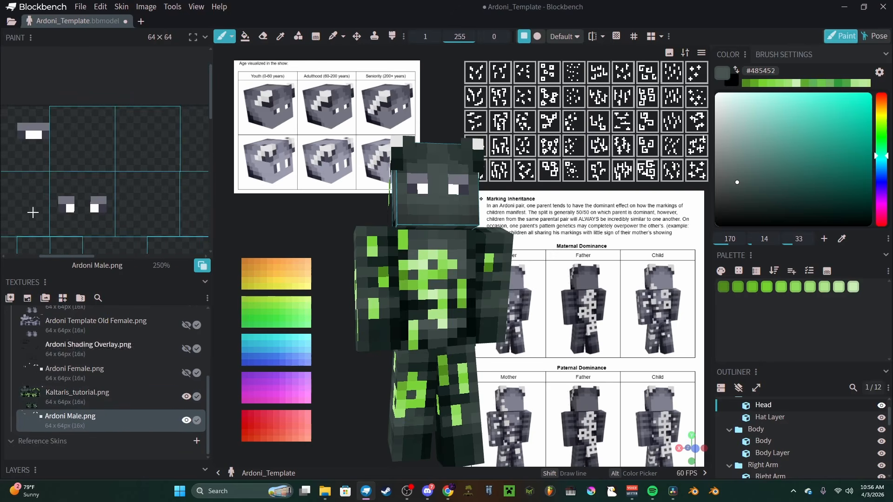
click(101, 398)
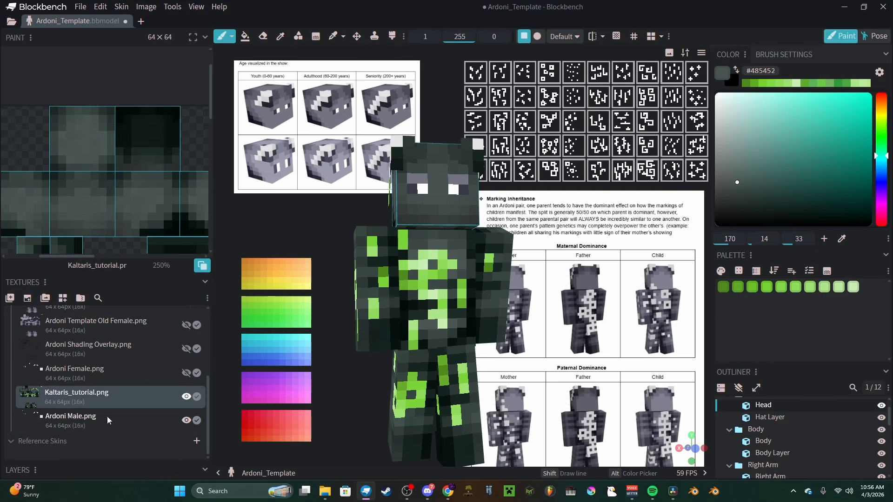
click(187, 421)
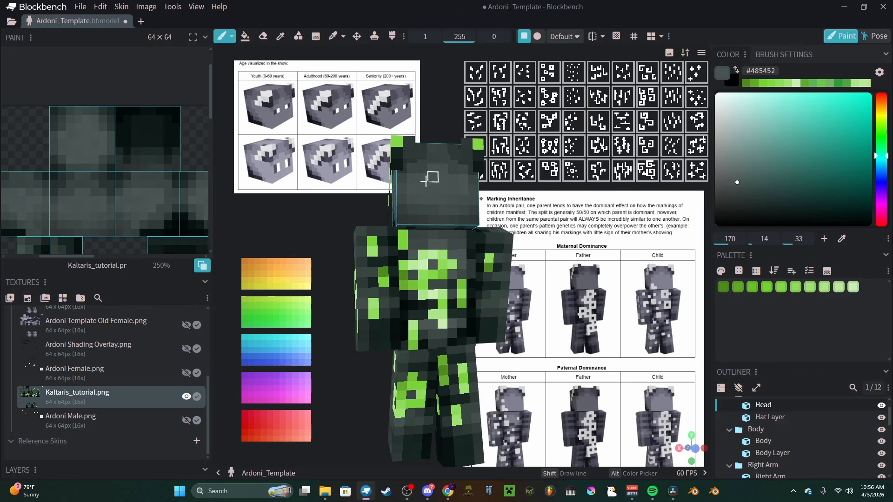
Step: With mirror painting on, paint both eyes on the base head using dark #192422 strips and green #82d845 pupils
middle_drag(430, 178, 431, 196)
click(737, 391)
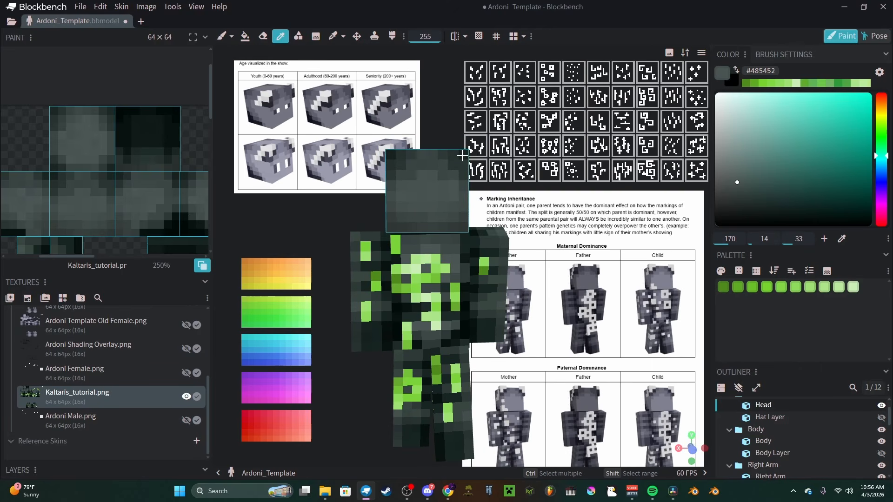
alt+click(450, 182)
scroll(443, 178, up, 3)
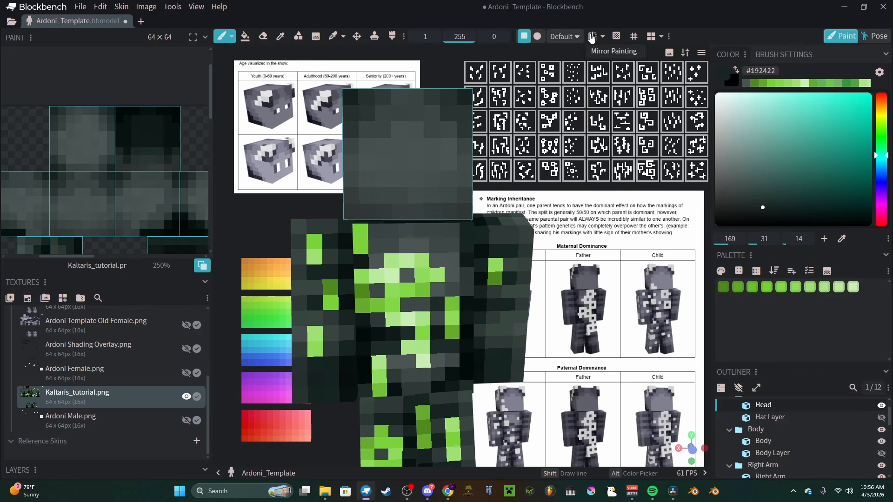
click(592, 37)
click(448, 162)
click(432, 161)
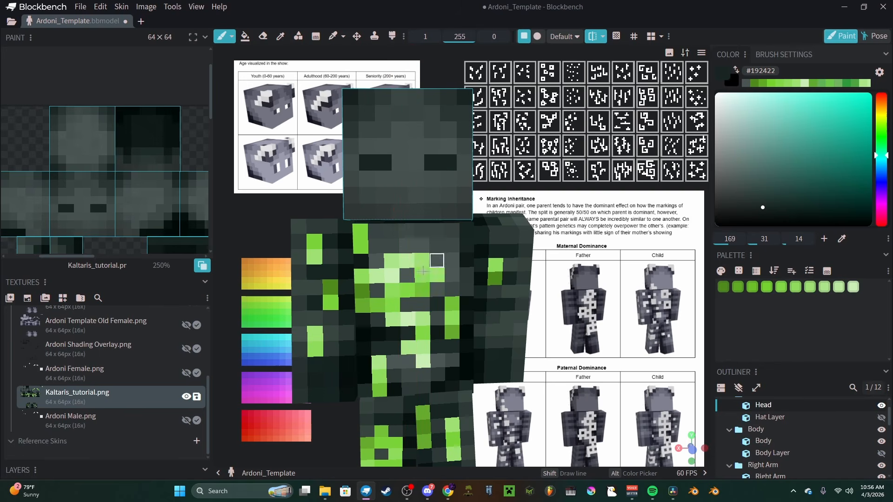
click(781, 287)
click(431, 162)
Step: Check the eye swatches on Ardoni Male.png and paint matching #465250 and #82d845 swatches in the blank corner beside the head texture
scroll(393, 272, down, 3)
mouse_move(191, 205)
middle_down()
mouse_move(98, 201)
mouse_move(116, 199)
mouse_move(79, 181)
middle_up()
scroll(105, 203, down, 3)
scroll(116, 198, down, 2)
scroll(79, 146, up, 3)
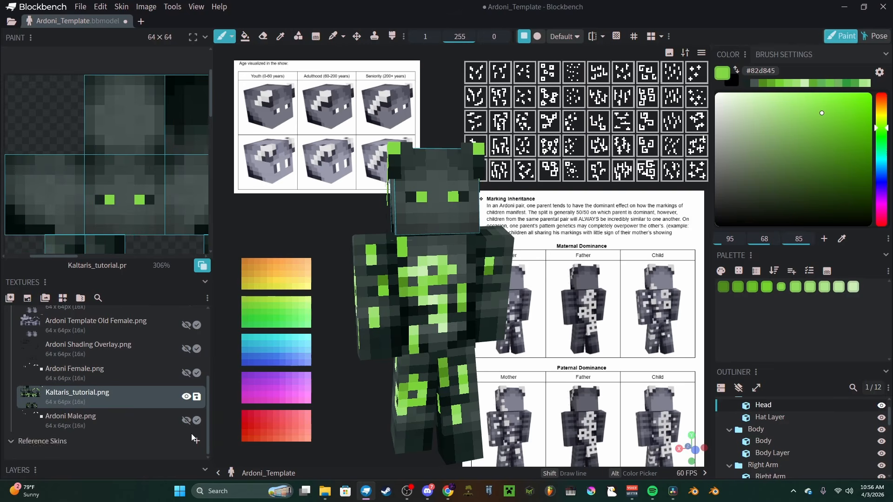
click(187, 420)
click(187, 420)
click(156, 397)
alt+click(110, 123)
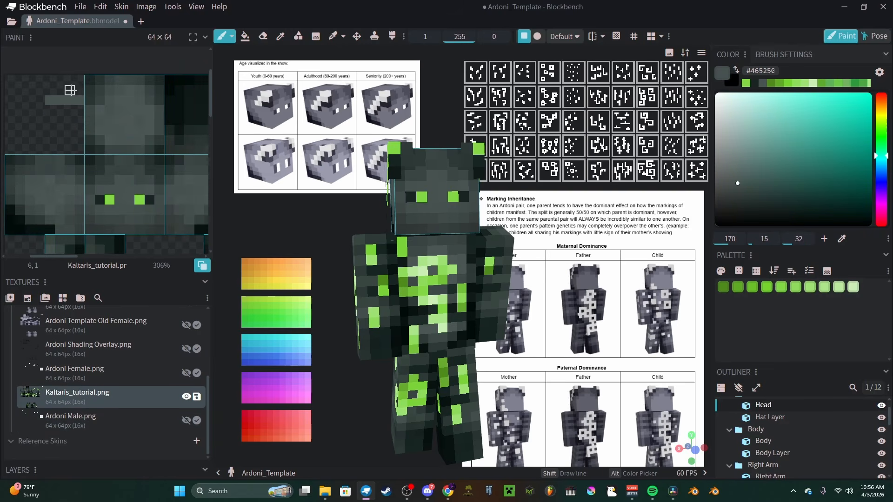
alt+click(69, 118)
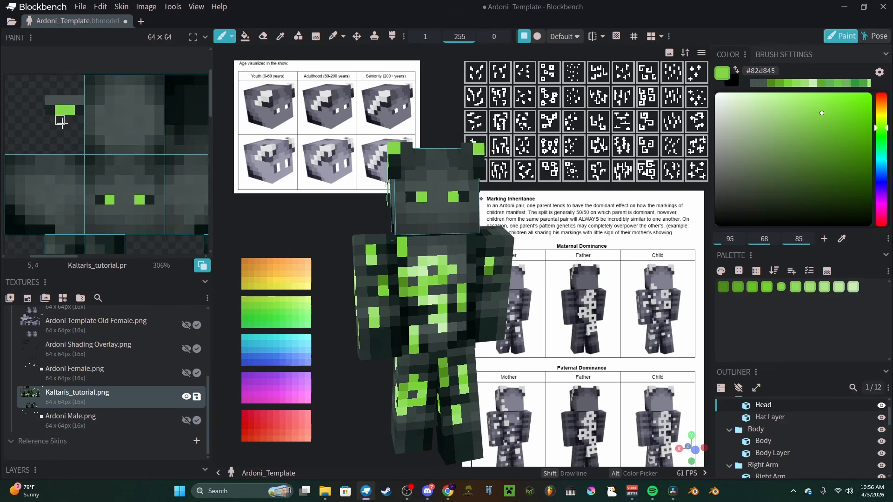
Step: Sample #75d42f and #46514f from the model and hide the outer skin layer
scroll(63, 121, up, 3)
alt+click(450, 270)
click(480, 233)
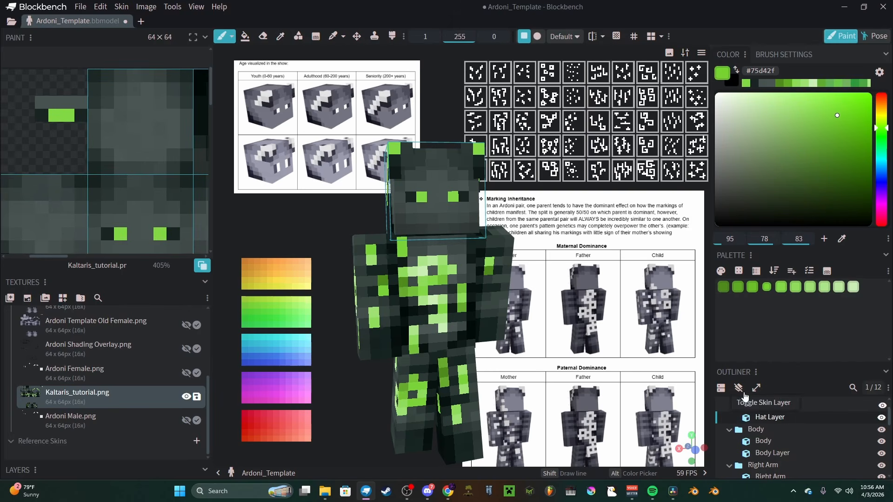
click(738, 389)
click(453, 197)
alt+click(451, 299)
scroll(144, 186, down, 4)
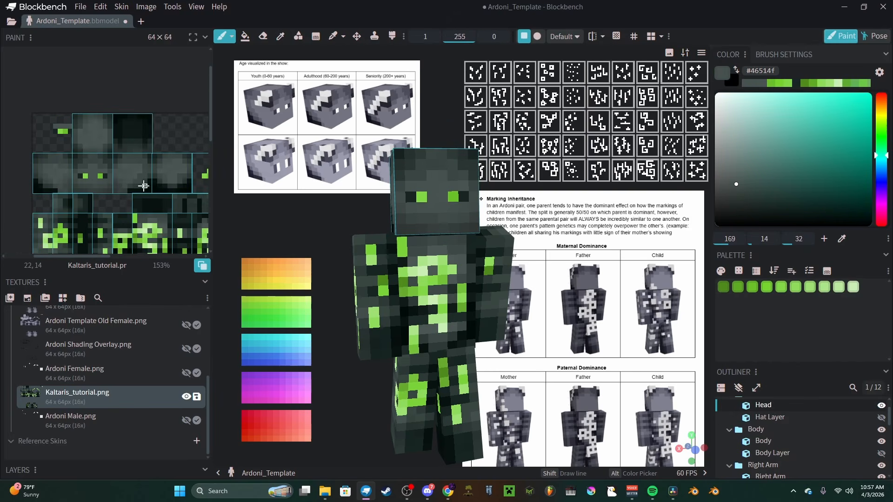
Step: Show Ardoni Male.png to examine its light block beside the body texture, then hide it and reselect Kaltaris_tutorial.png
click(186, 420)
click(151, 423)
middle_drag(93, 205, 62, 209)
middle_drag(111, 198, 36, 169)
middle_drag(99, 175, 44, 169)
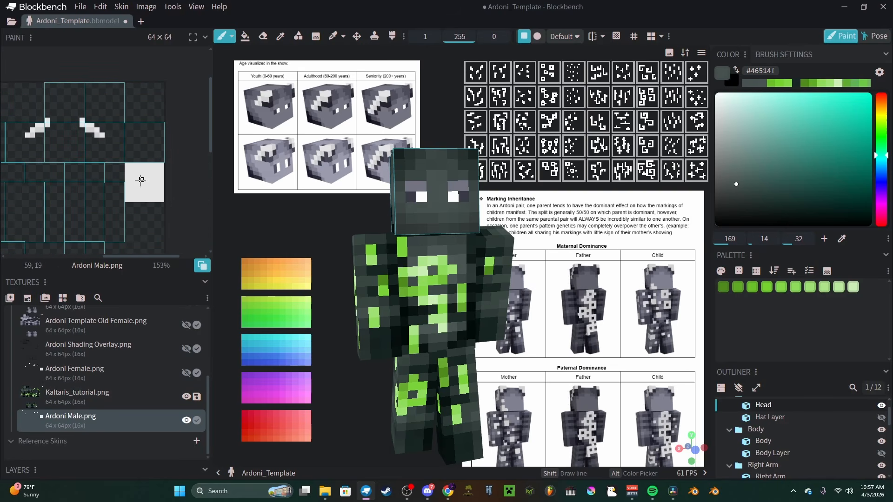
click(186, 421)
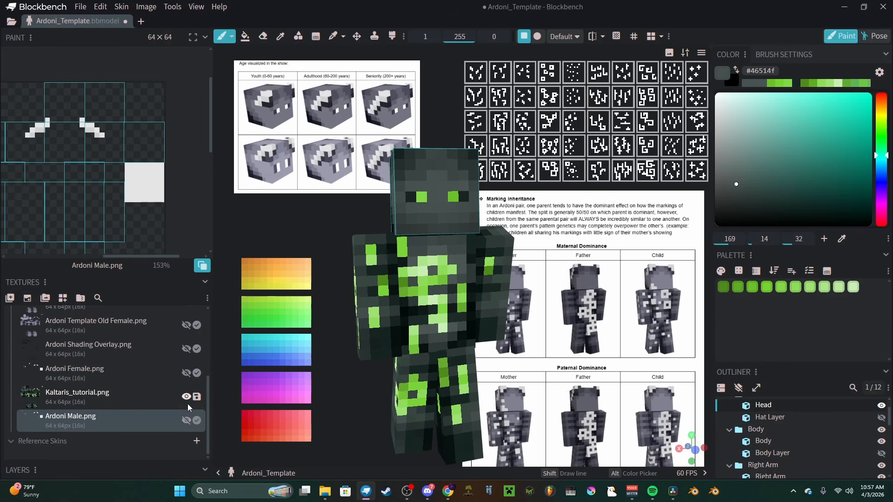
click(160, 398)
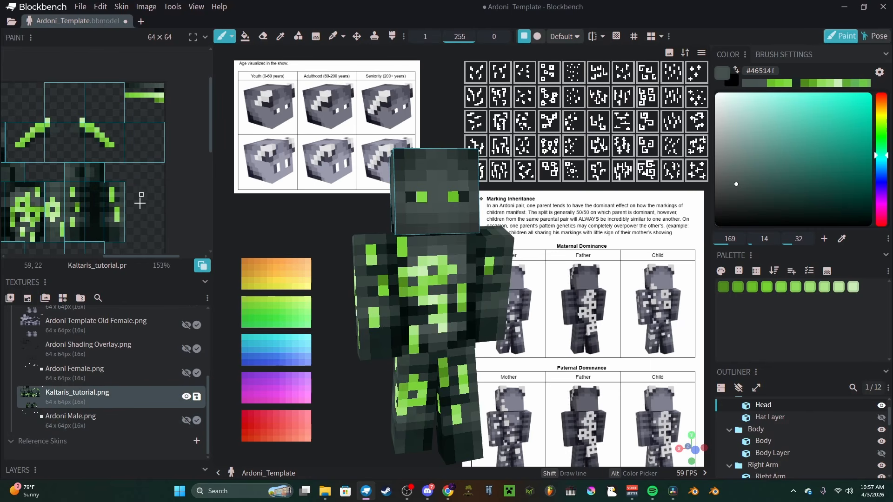
Step: Repaint the green palette shades, light to dark through #66ab2f and #508c1d, as vertical swatches in the blank area beside the body texture
scroll(139, 202, up, 3)
key(alt)
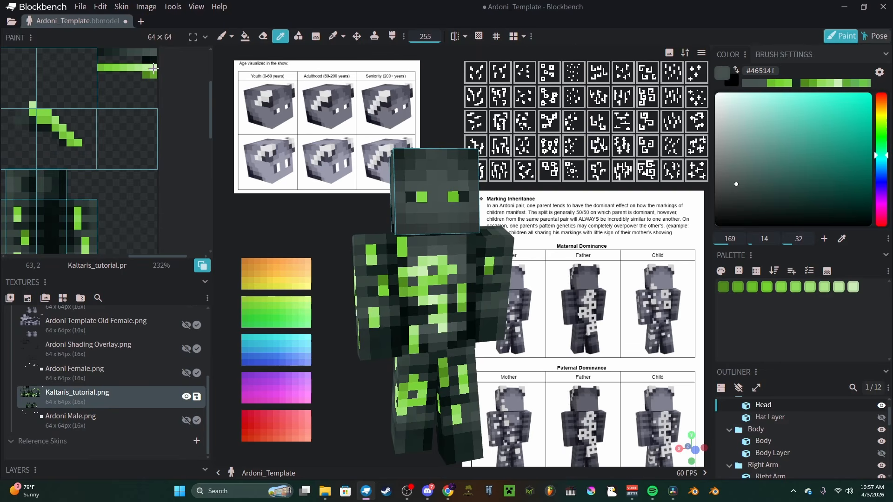
alt+click(153, 68)
drag(101, 173, 101, 226)
alt+click(151, 67)
drag(106, 181, 105, 225)
alt+click(142, 68)
alt+click(135, 68)
click(105, 196)
alt+click(128, 68)
click(105, 204)
alt+click(120, 68)
click(105, 211)
alt+click(105, 68)
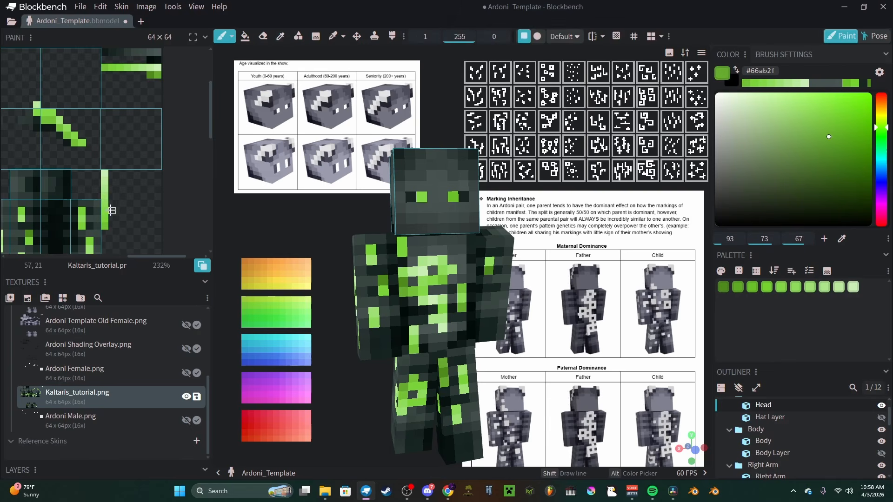
alt+click(150, 75)
click(112, 181)
Step: Erase the old palette rows from the blank corner above the hat texture and save Kaltaris_tutorial.png
middle_drag(138, 115, 149, 139)
key(e)
mouse_move(115, 91)
mouse_down()
mouse_move(167, 87)
mouse_move(155, 98)
mouse_up()
scroll(149, 104, down, 4)
scroll(88, 144, down, 3)
middle_drag(89, 145, 114, 148)
click(197, 396)
Step: Show the outer skin layer and inspect the finished model and its full texture
scroll(163, 186, up, 7)
scroll(148, 123, down, 8)
click(738, 387)
scroll(516, 279, down, 3)
mouse_move(517, 280)
mouse_down()
mouse_move(423, 280)
mouse_move(507, 278)
mouse_up()
drag(330, 317, 368, 322)
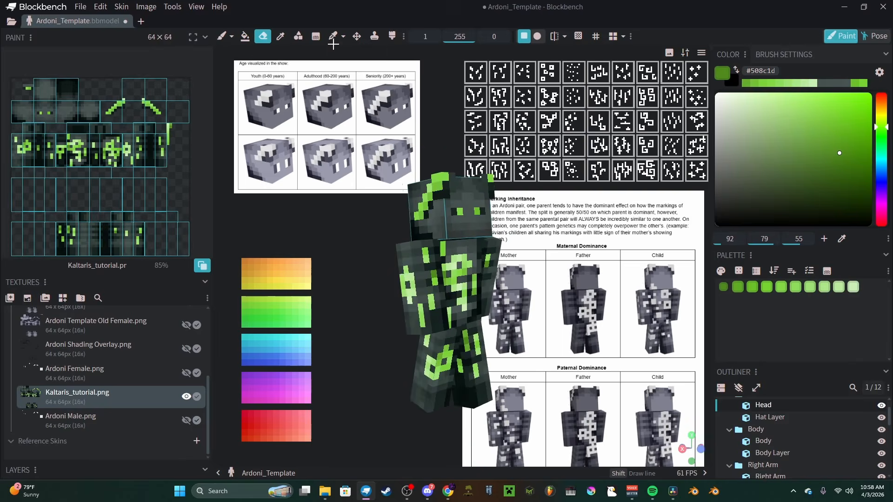
middle_drag(104, 181, 111, 171)
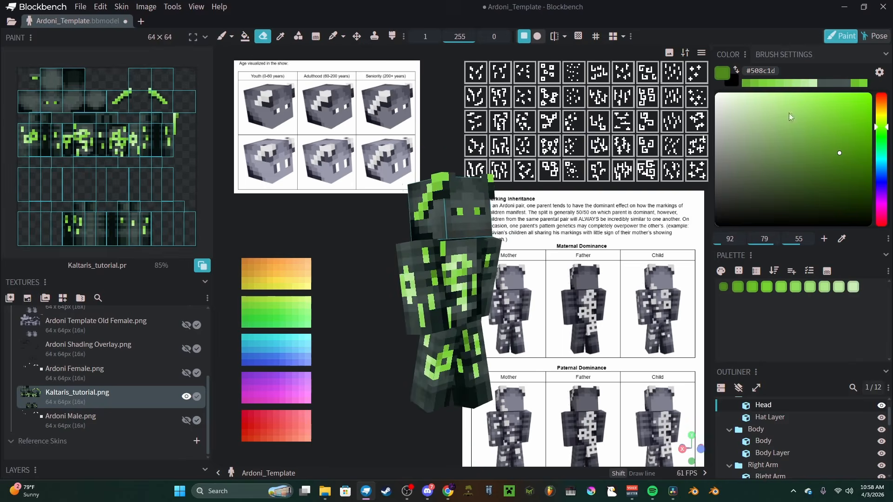